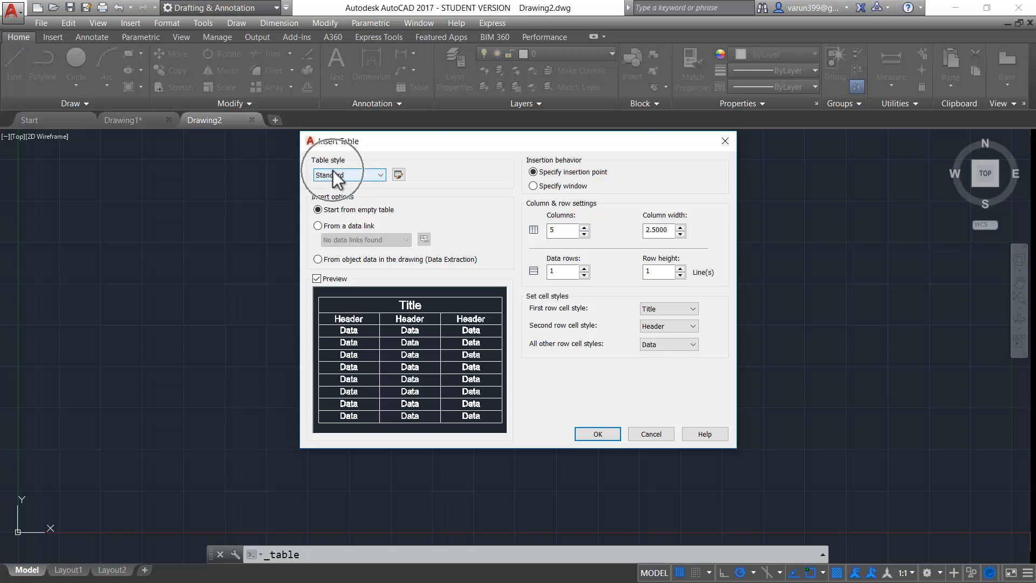
click(348, 177)
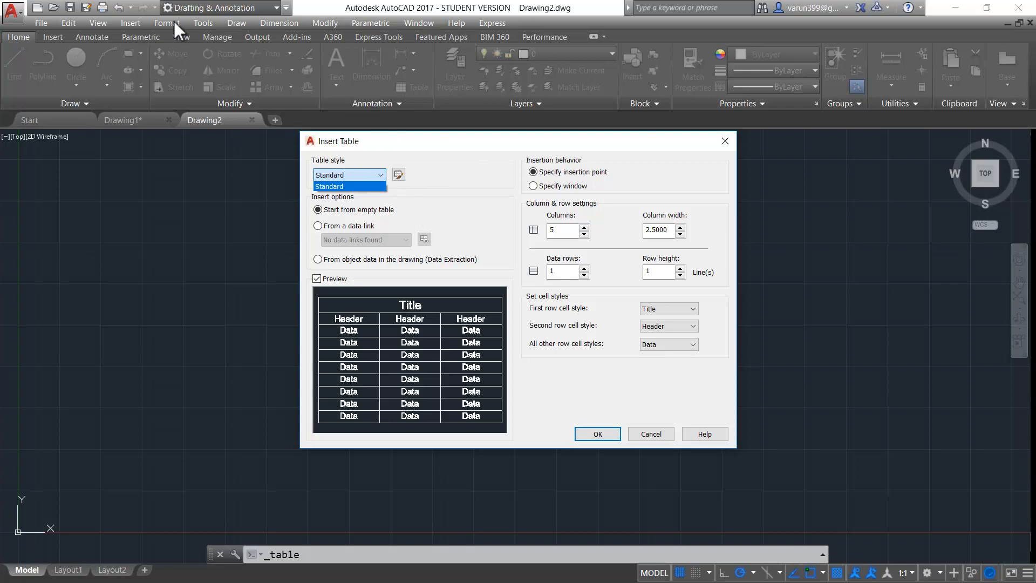
click(421, 176)
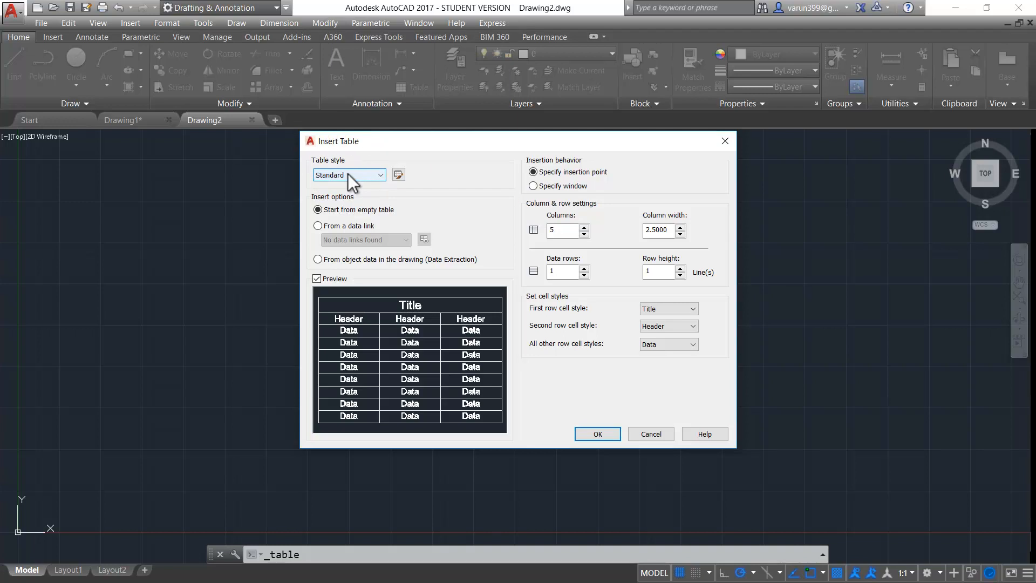
click(332, 201)
click(329, 208)
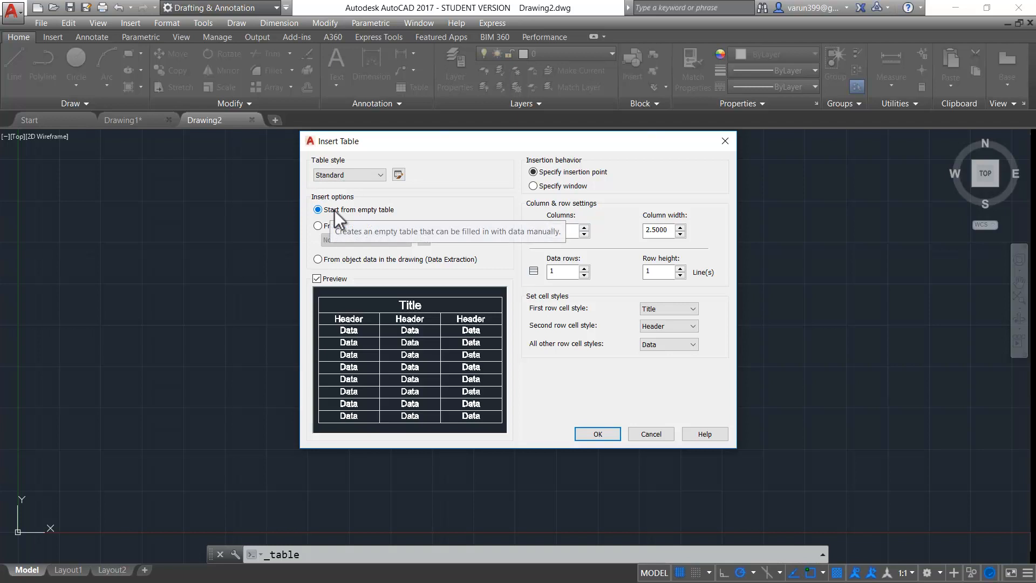
click(341, 213)
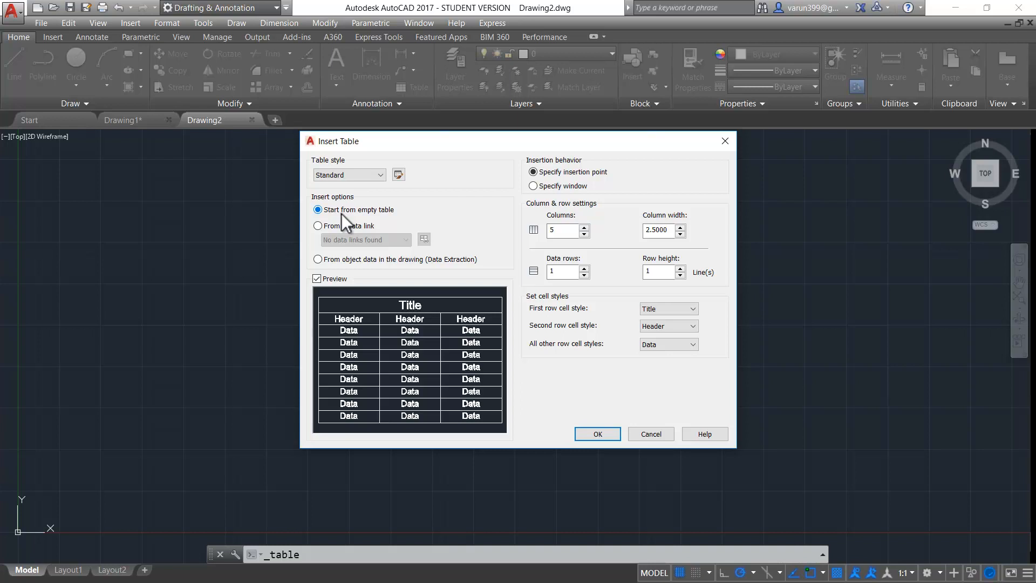
key(ctrl)
key(ctrl)
key(ctrl)
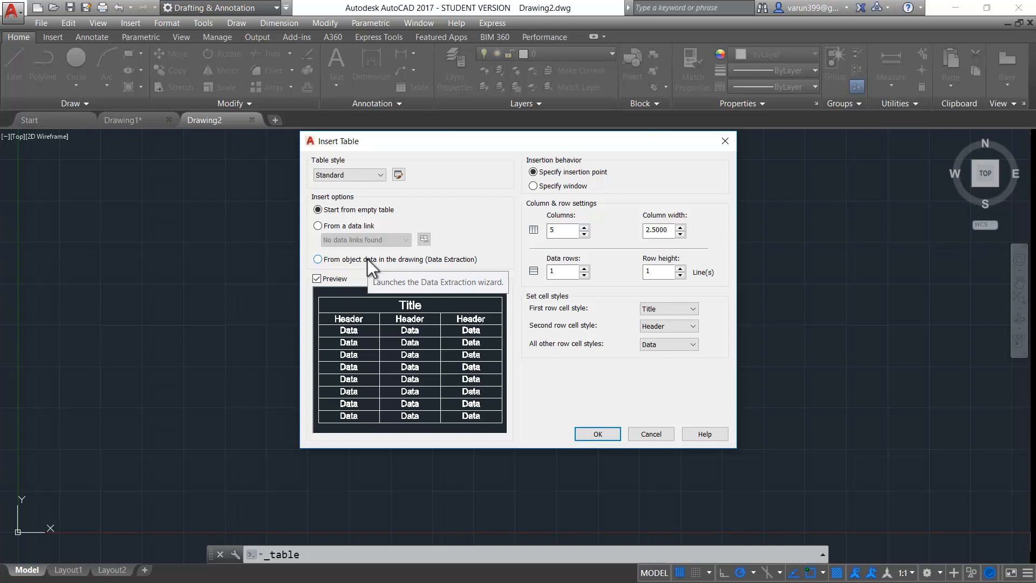
click(552, 164)
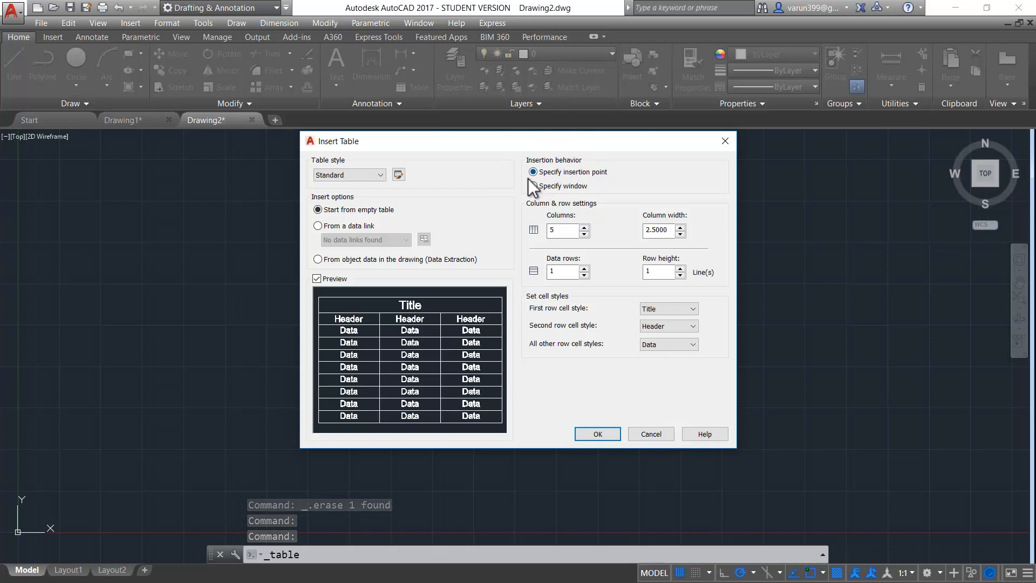
click(566, 176)
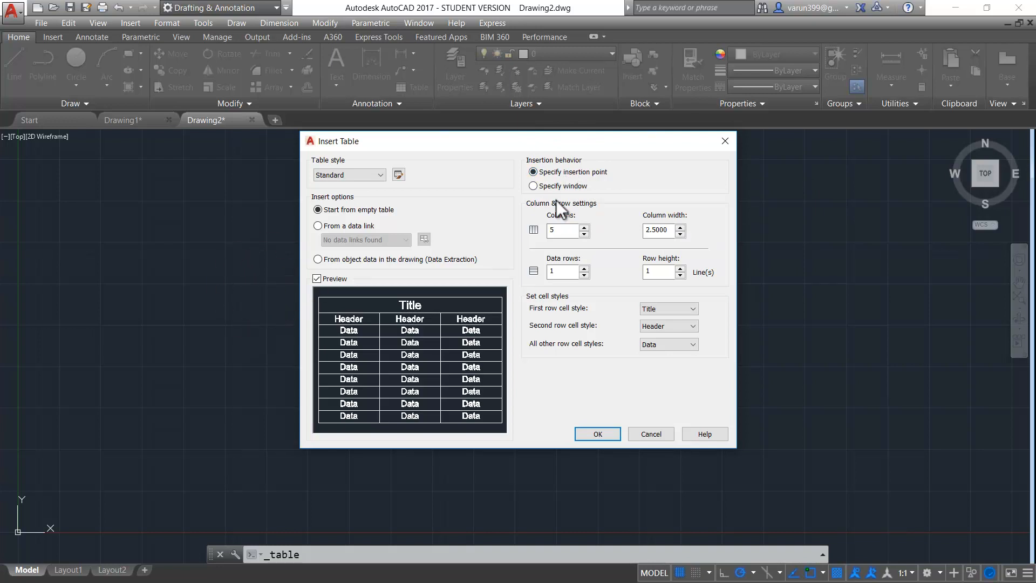
click(558, 185)
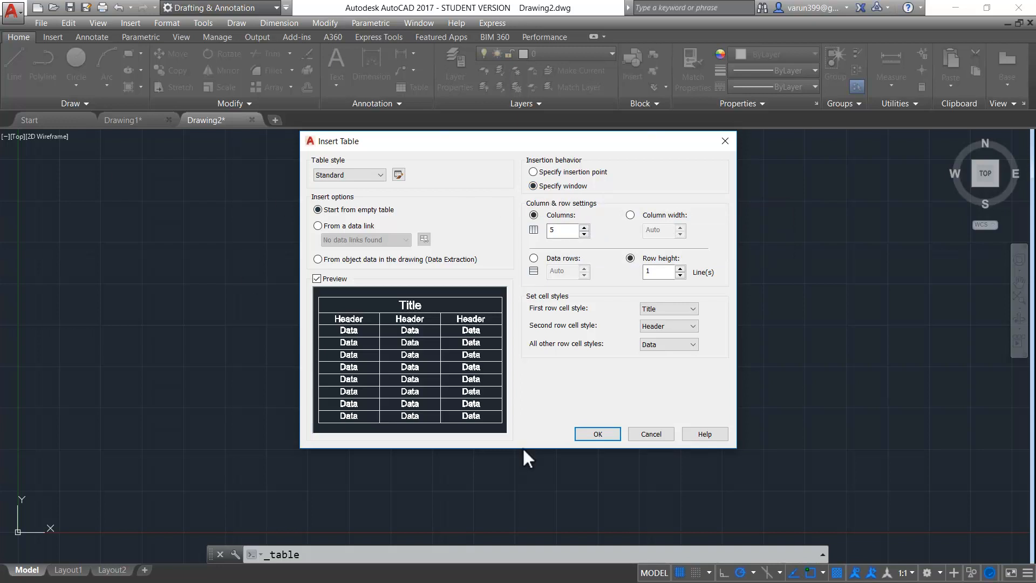
click(584, 172)
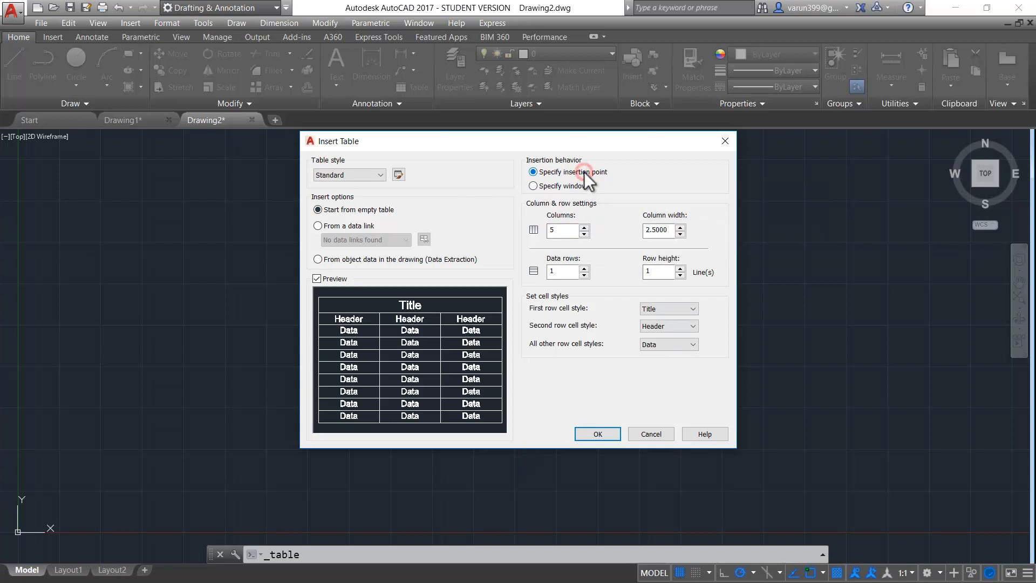
click(558, 231)
click(671, 229)
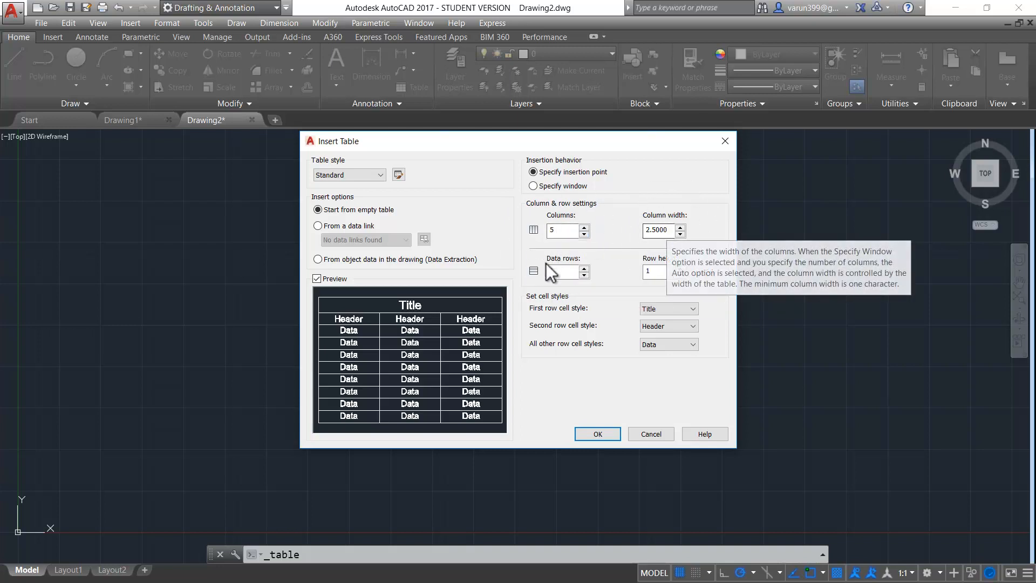
click(571, 273)
click(655, 272)
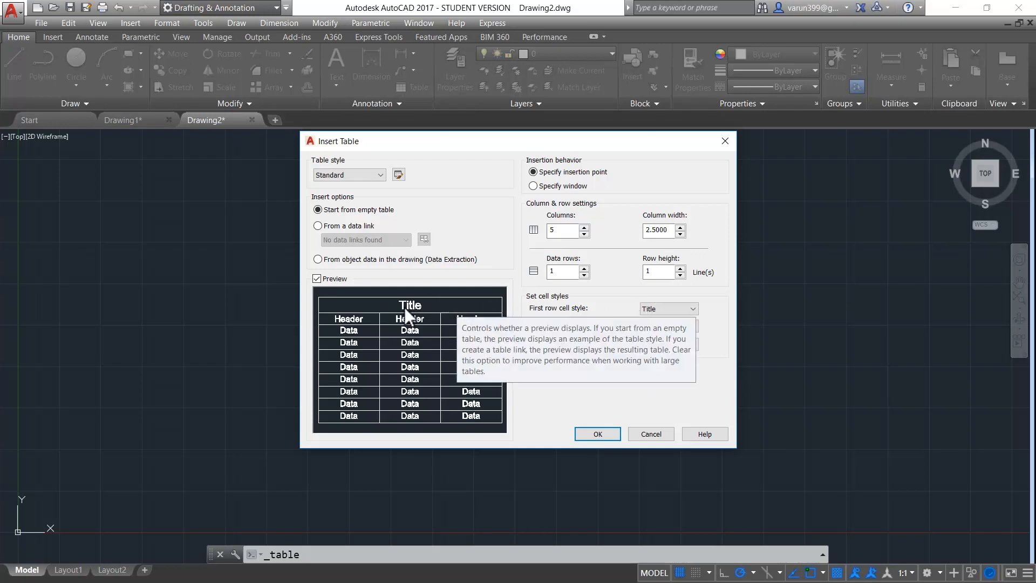
Keep the first row as Title after trying Header, and accept the five-column table settings
click(684, 310)
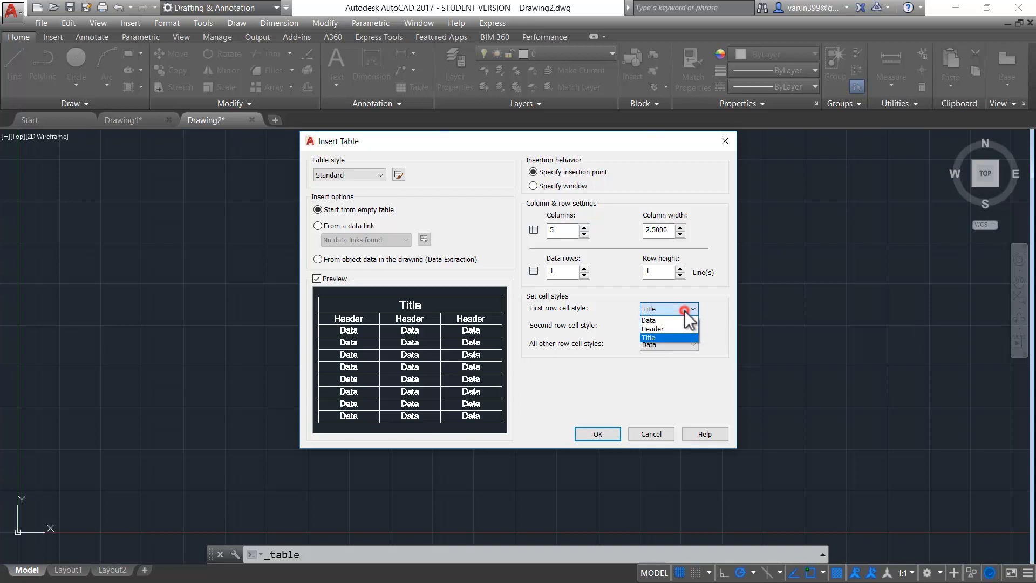
click(675, 326)
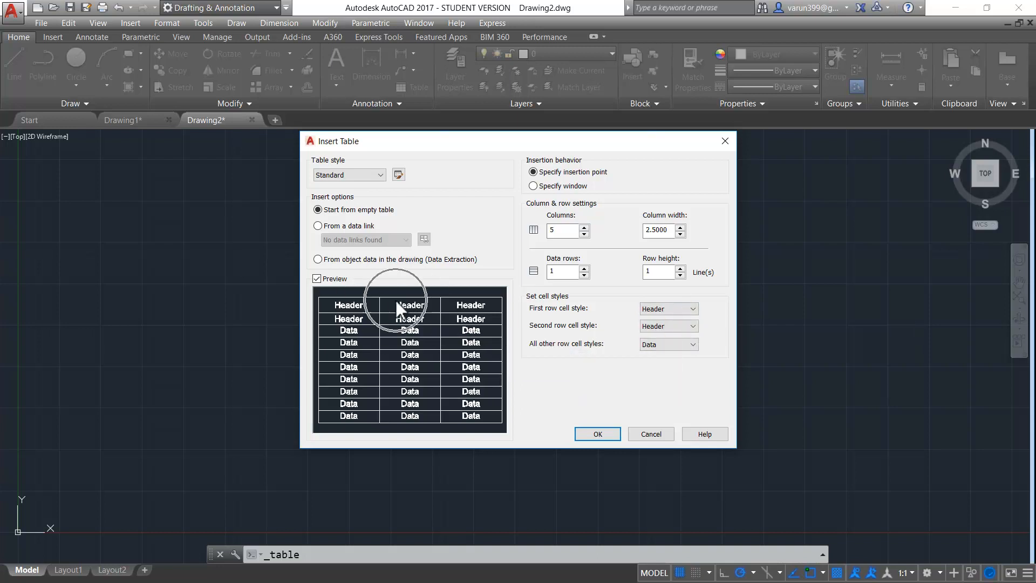
click(649, 308)
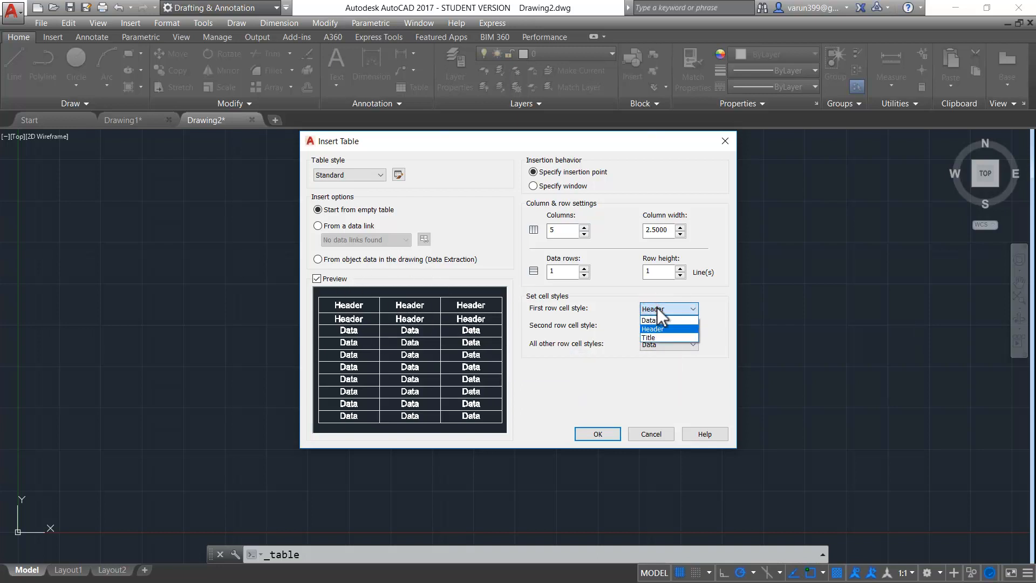
click(649, 338)
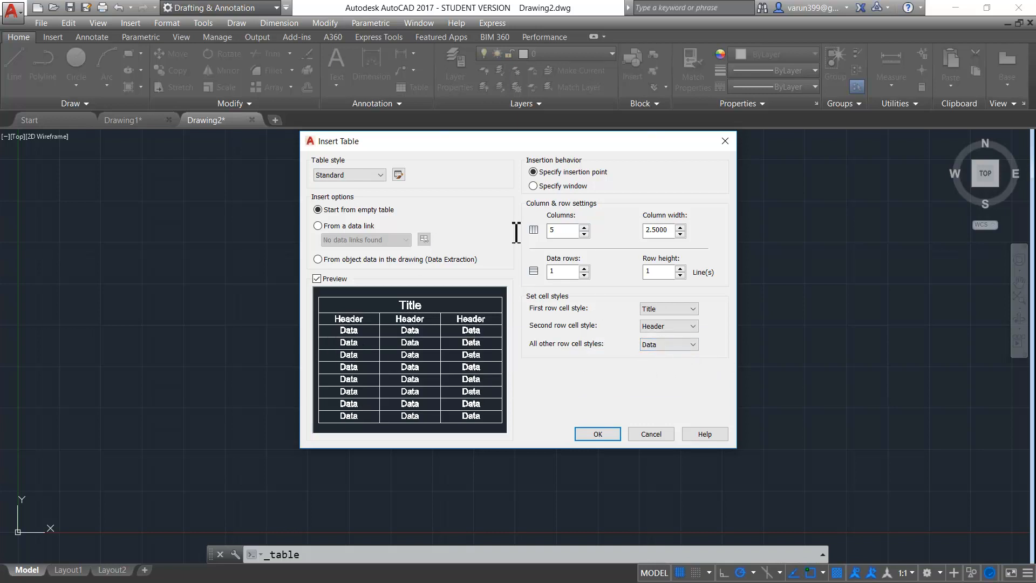
click(598, 434)
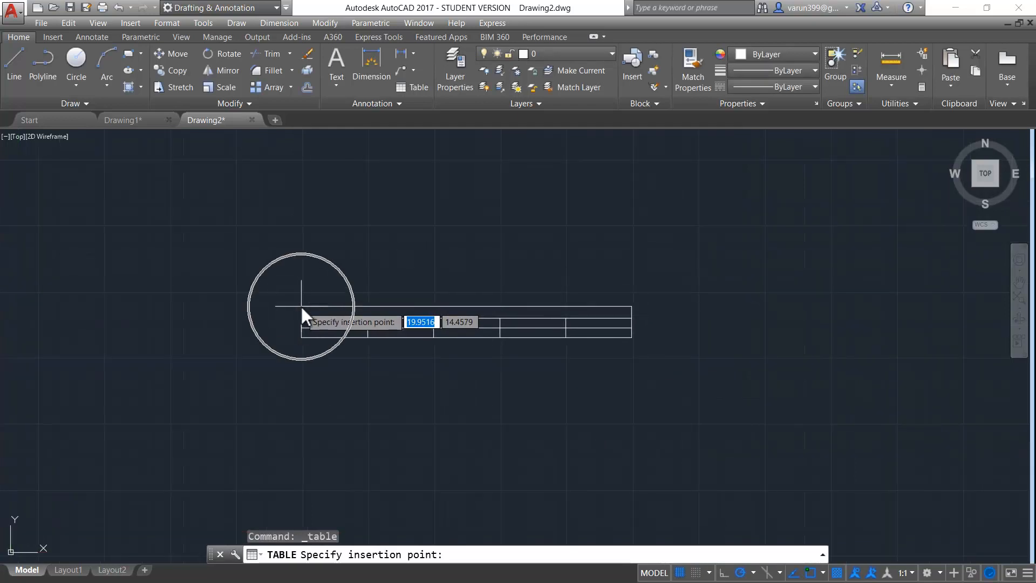
Place the table, title it 'Table title' and enter headers A, B, C, D, E
click(301, 306)
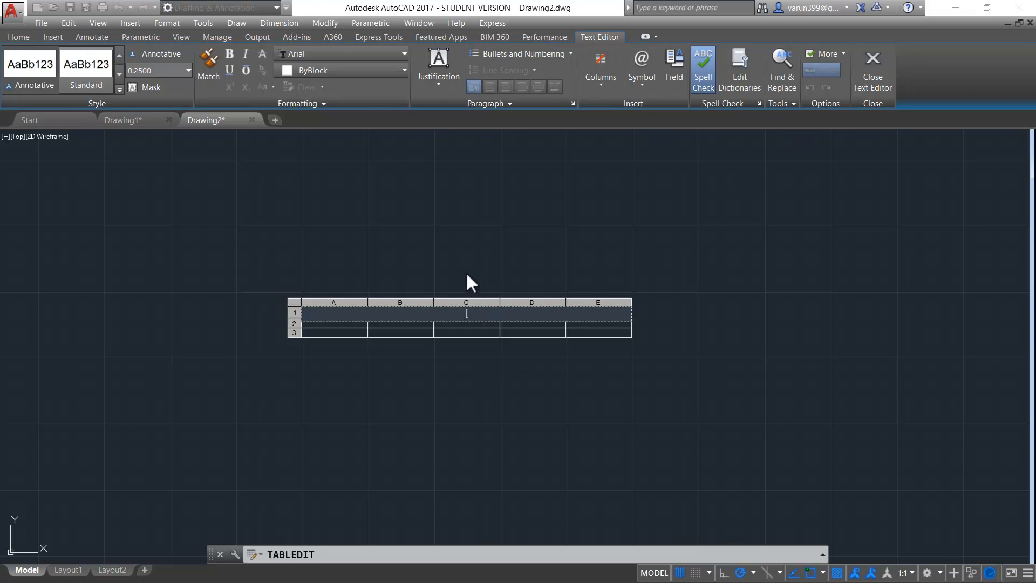
text(Table title)
key(Tab)
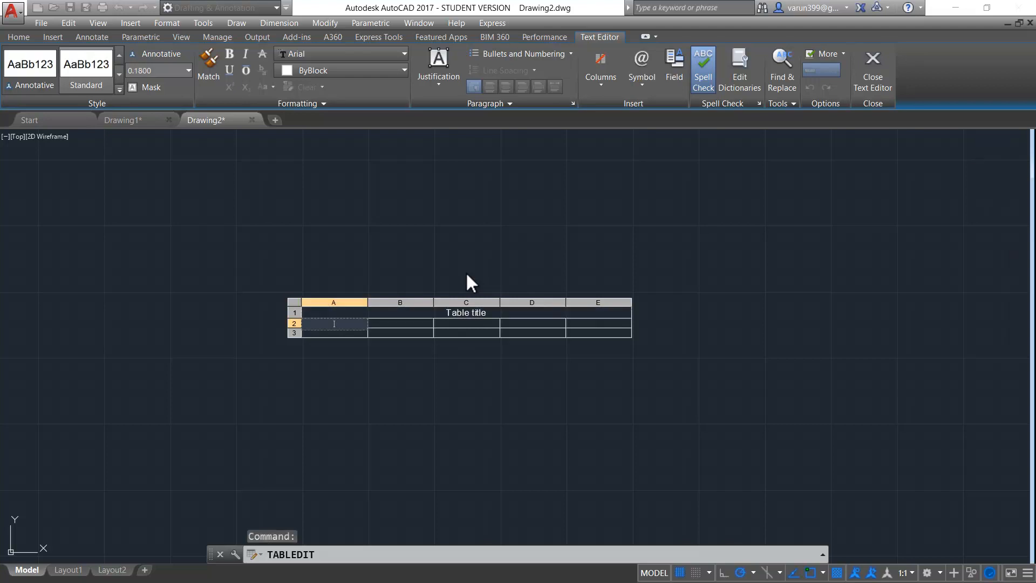
text(A)
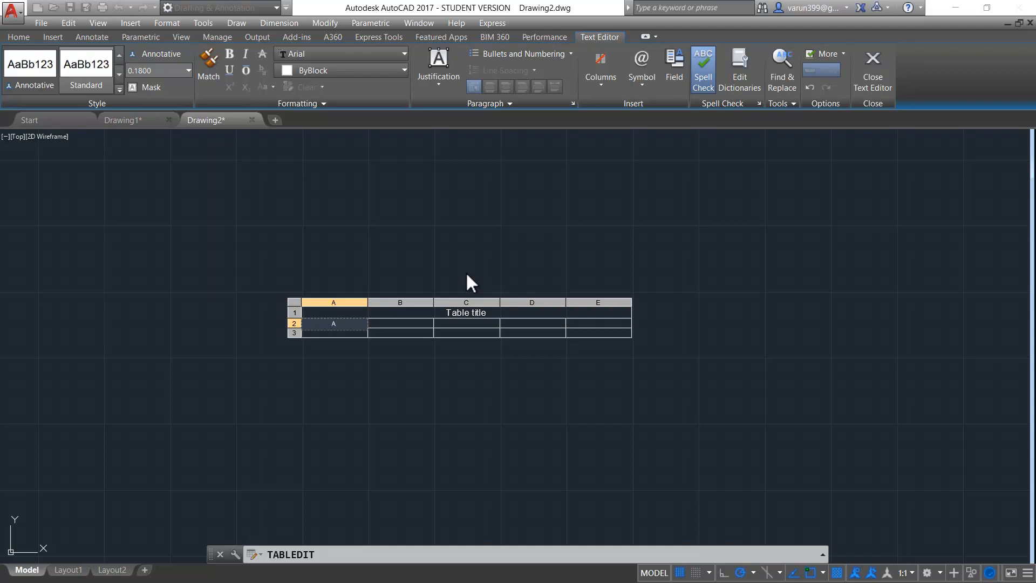
key(Tab)
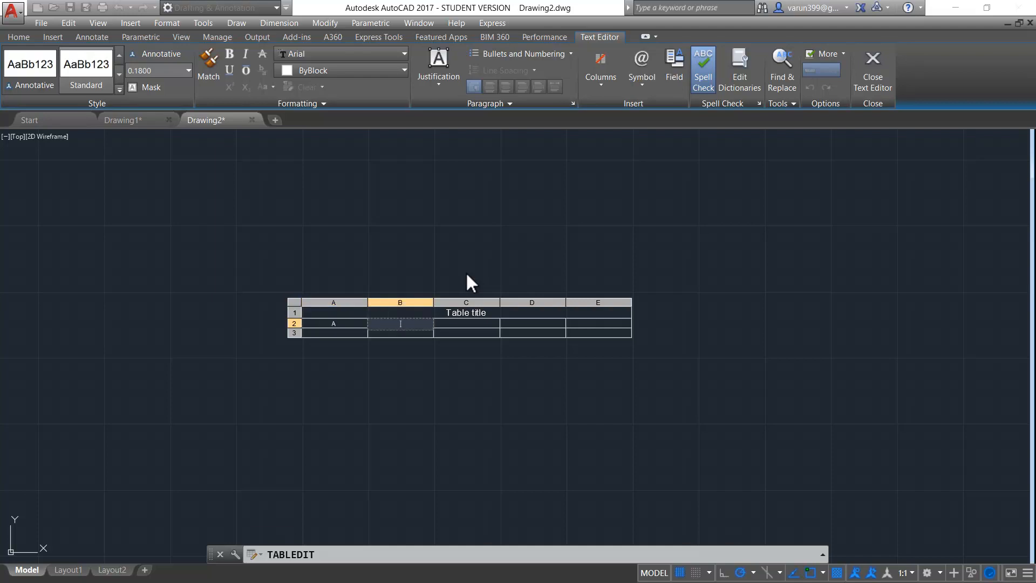
text(B)
key(Tab)
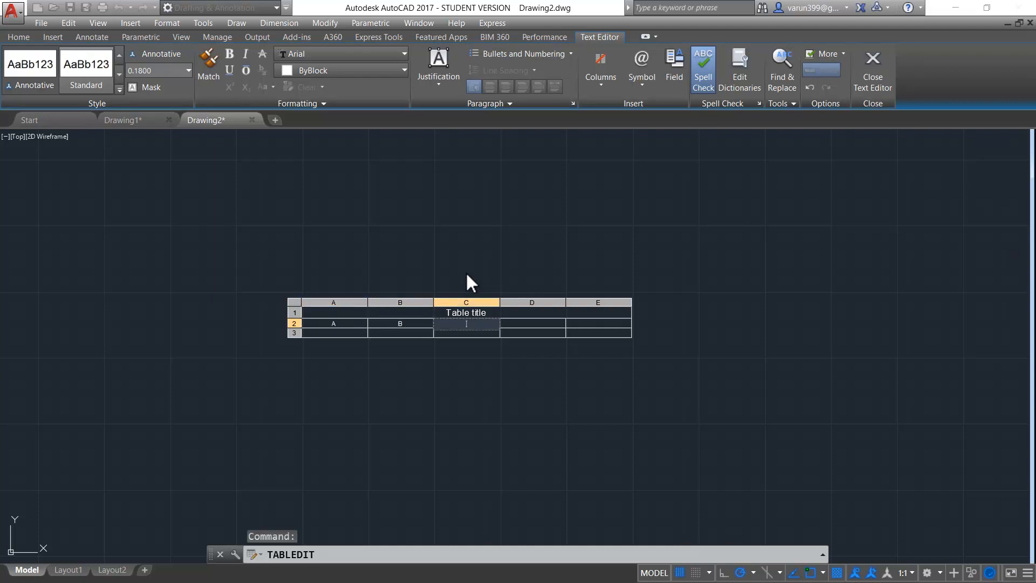
text(C)
key(Tab)
text(D)
key(Tab)
text(E)
key(Return)
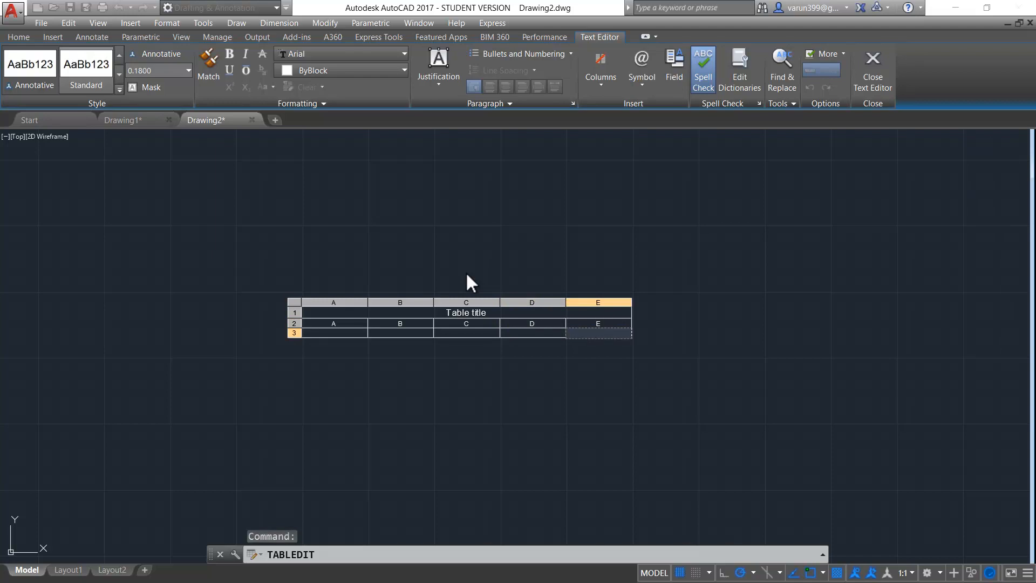
Fill the data row with 1, 2, 3, 4, 5 and end cell editing
key(Escape)
key(Left)
key(Left)
key(Left)
key(Left)
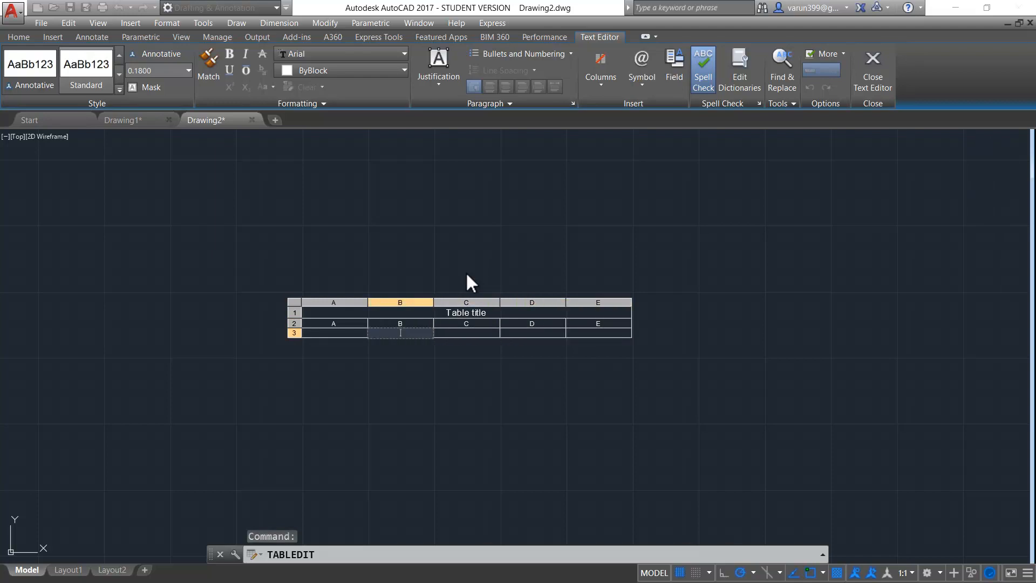
text(1)
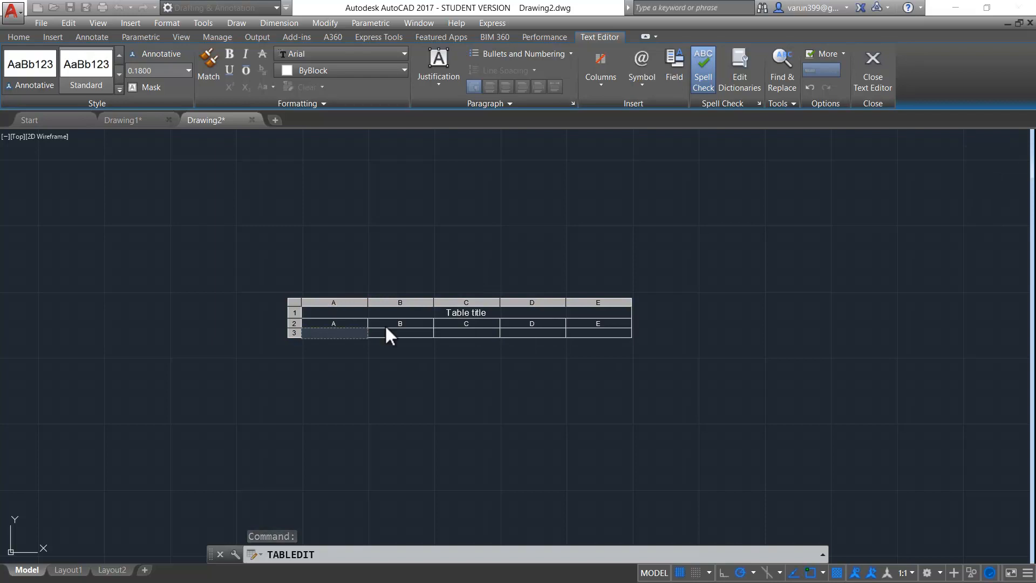
key(Tab)
text(2)
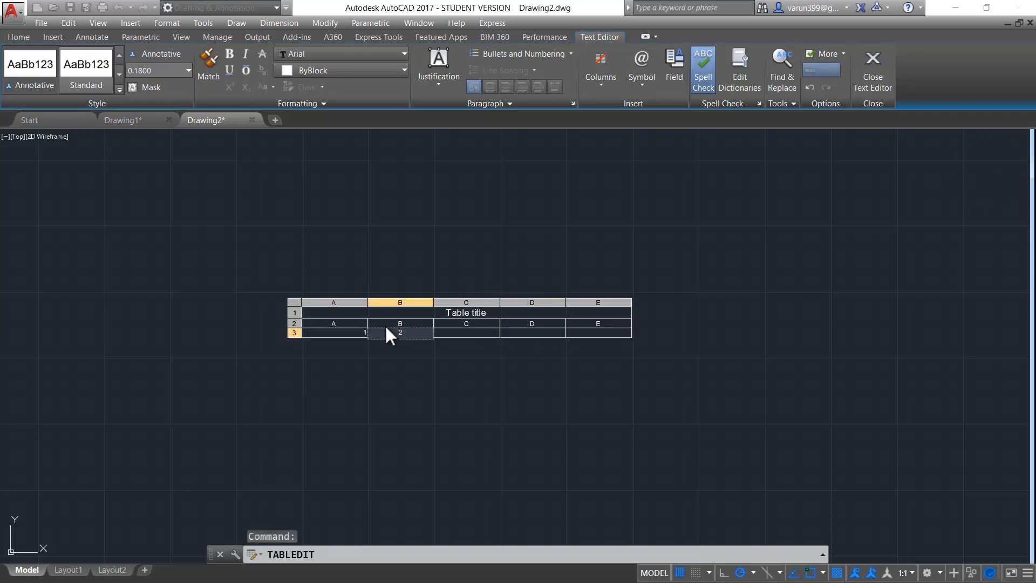
key(Tab)
text(3)
key(Tab)
text(4)
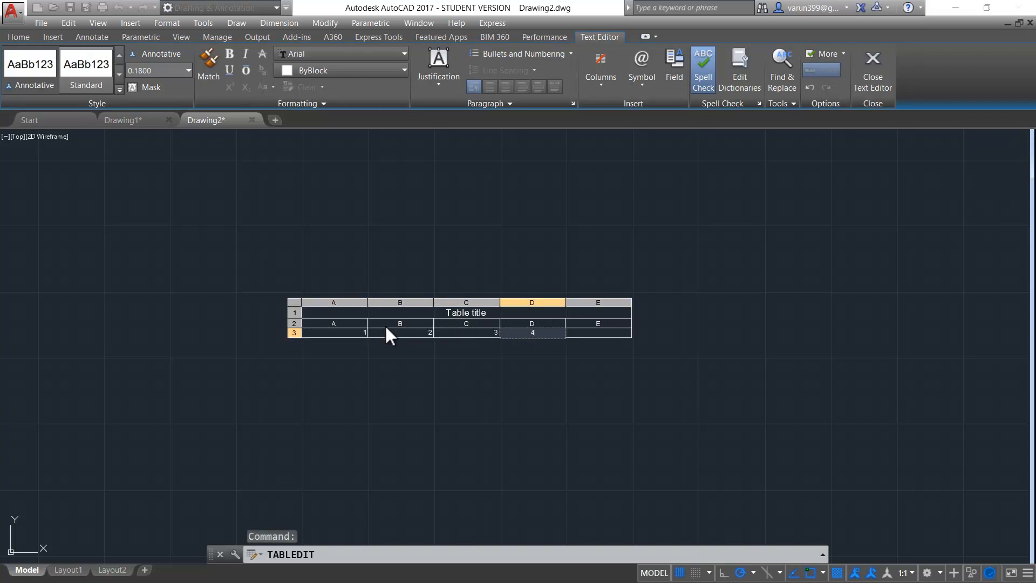
key(Tab)
text(5)
key(Escape)
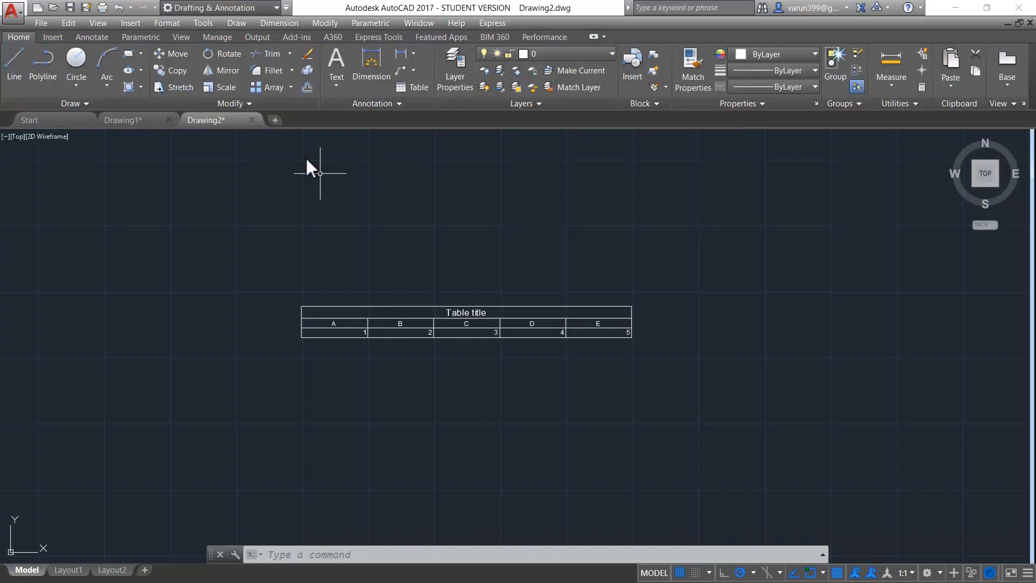
Insert a second table sized by a window picked across the drawing
click(400, 89)
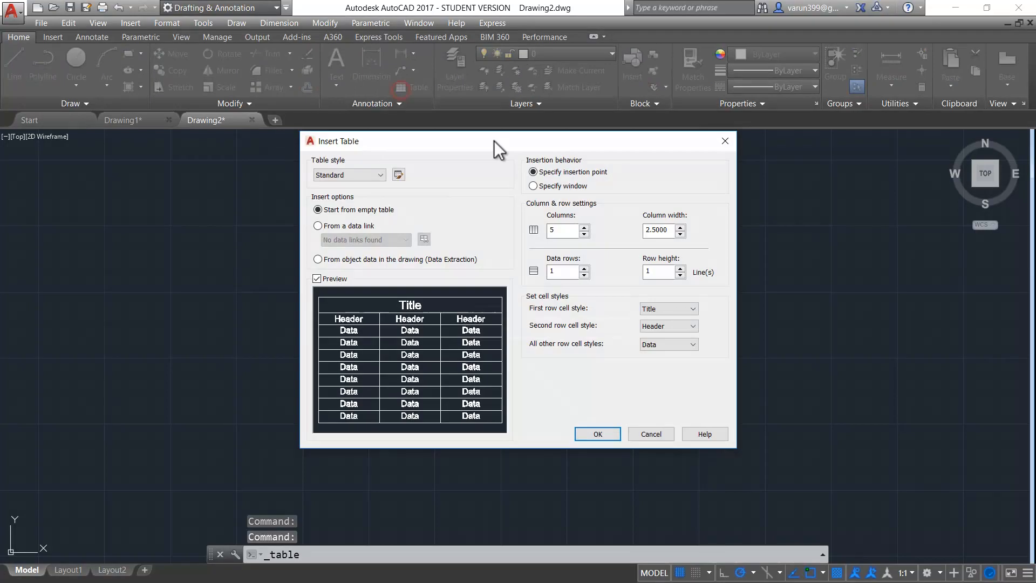
click(540, 188)
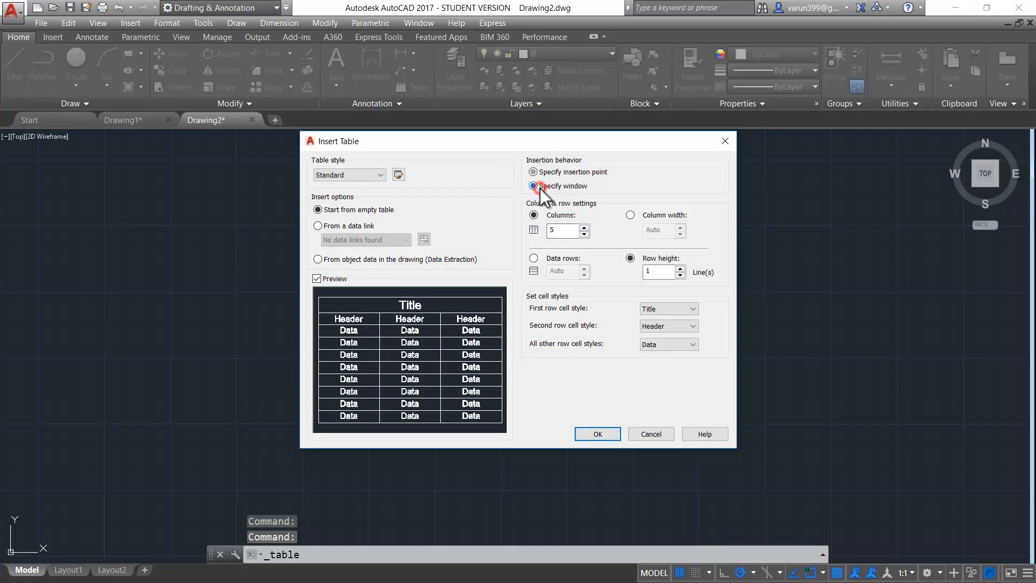
click(601, 438)
click(675, 249)
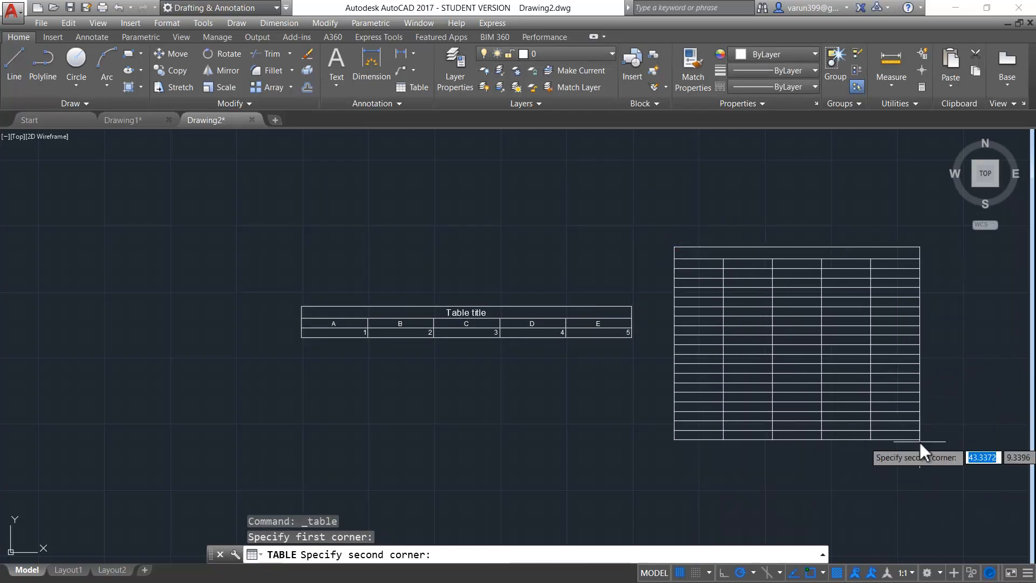
click(938, 497)
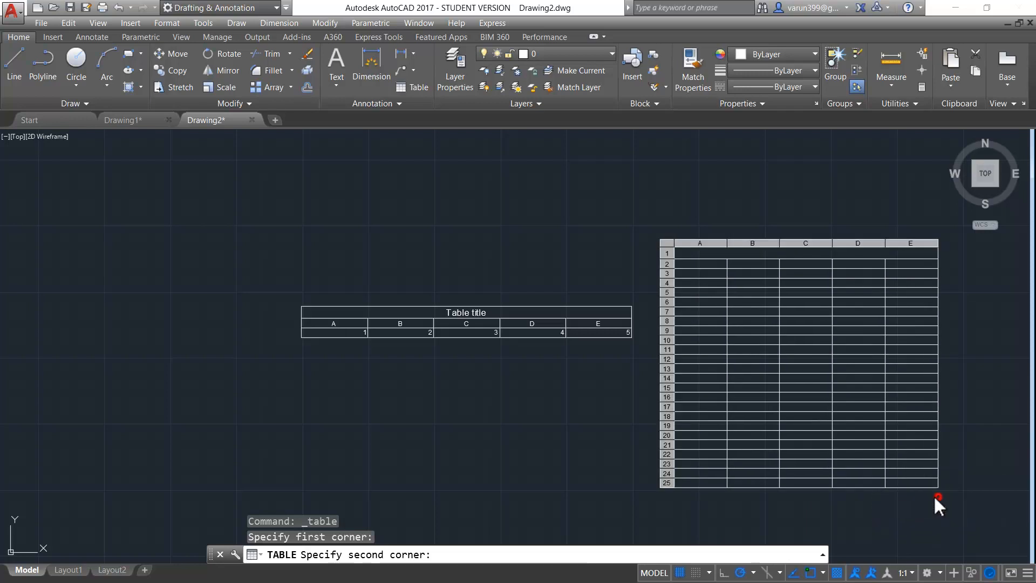
Title it 'qrqr' and type short placeholder entries like 'qr' and 'qwrq' down column A
text(qrqr)
key(Tab)
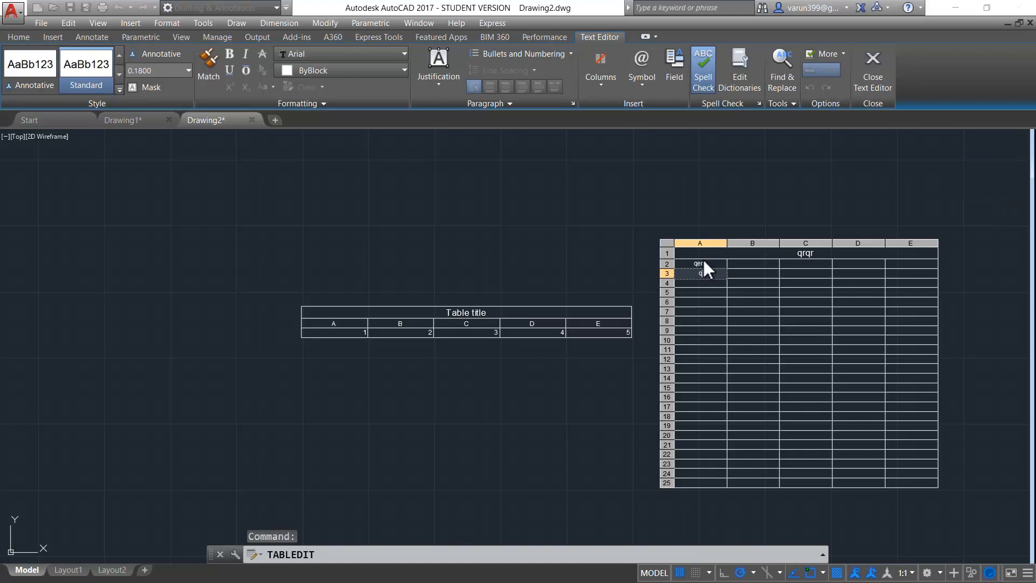
text(qer qerqe qerqe rqer er qer qr qer rqrqw rqw r)
key(Return)
text(qr)
key(Return)
text(qwrq)
key(Escape)
key(Escape)
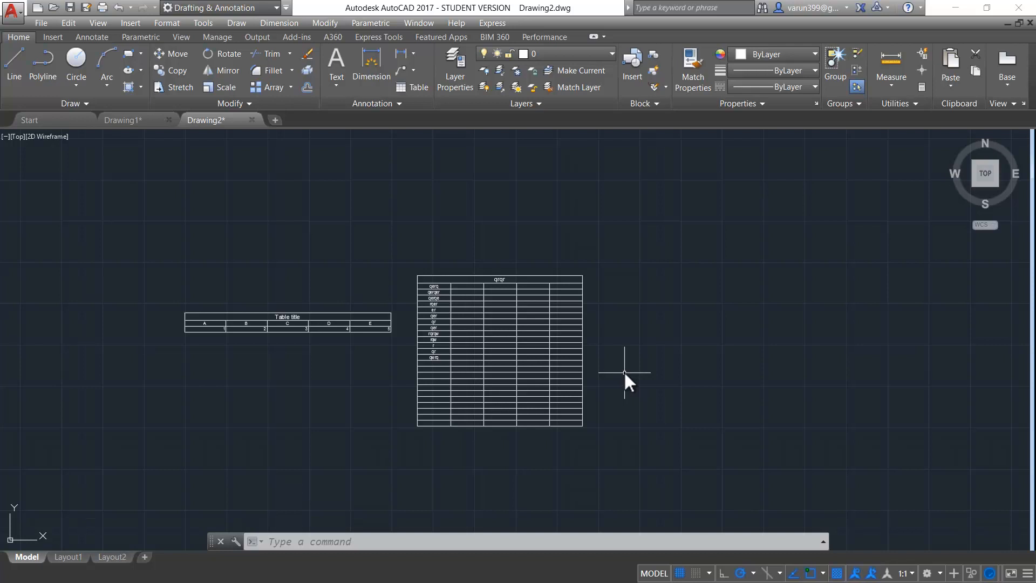
Start a table from a data link and create a new Excel data link named 'Sample'
click(416, 87)
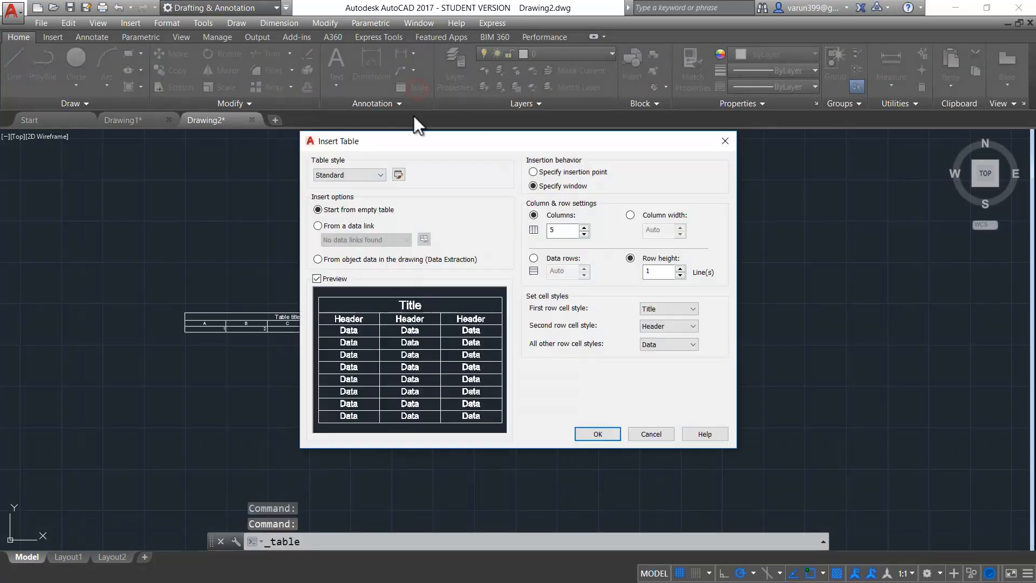
click(318, 227)
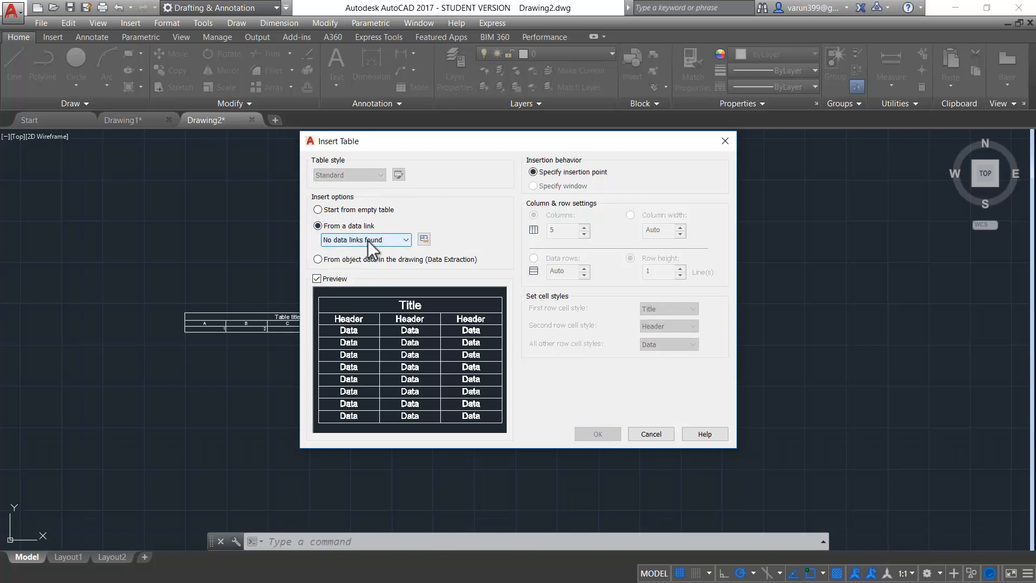
click(397, 240)
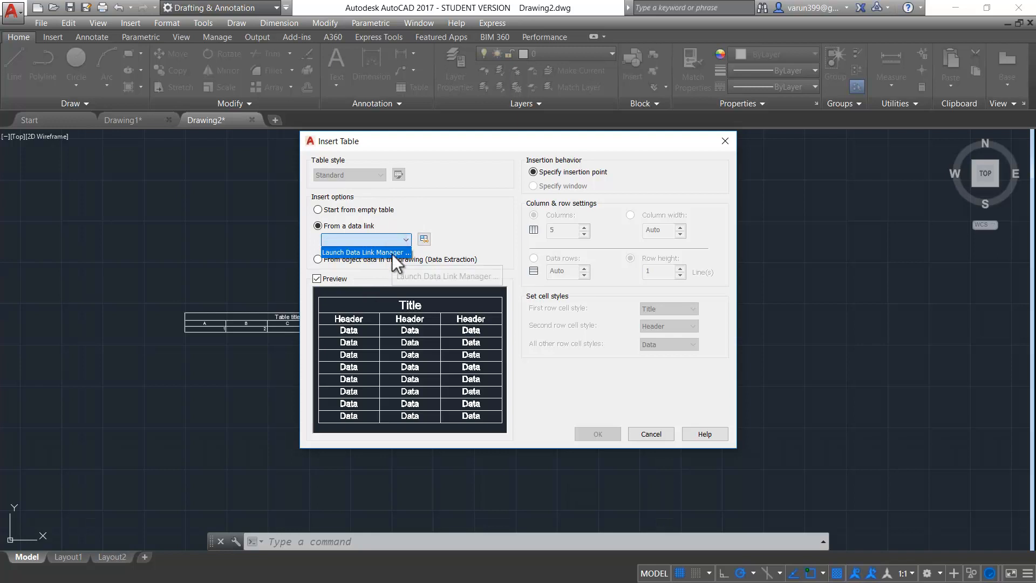
click(424, 239)
click(429, 240)
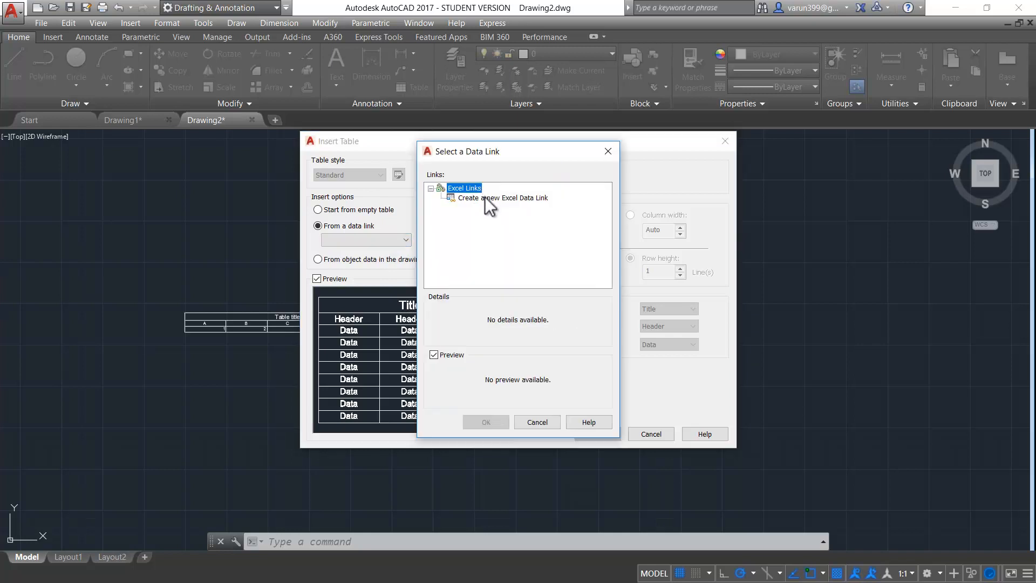
double_click(491, 198)
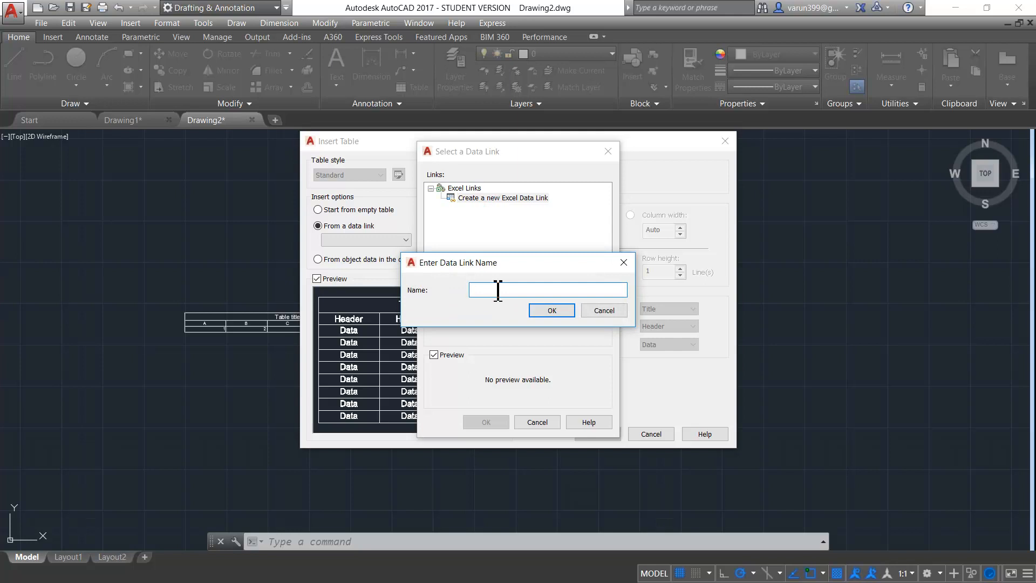
text(Sample)
click(557, 308)
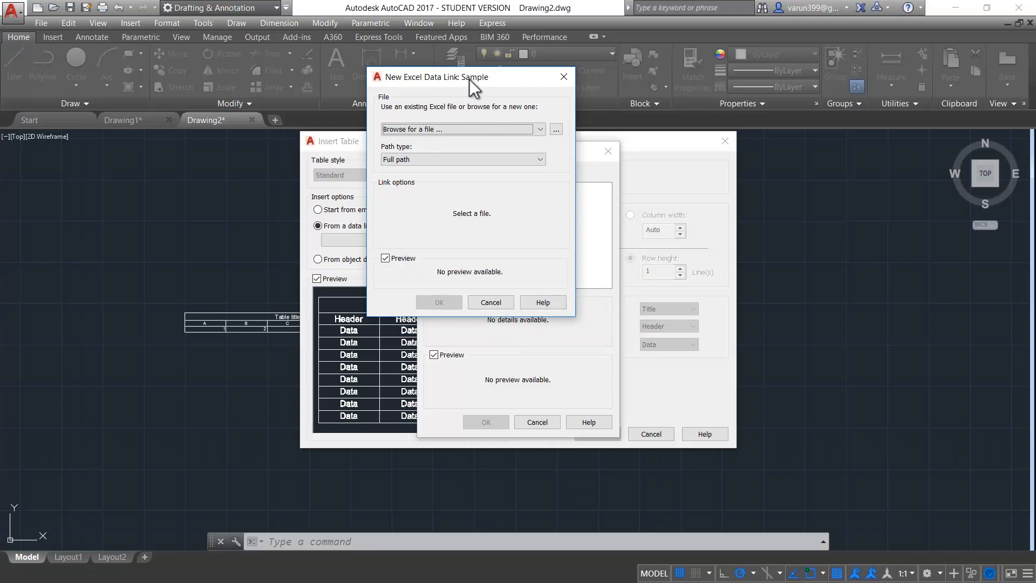
Point the Sample link to SampleXLSFile_19kb and use it for the table
drag(476, 78, 354, 125)
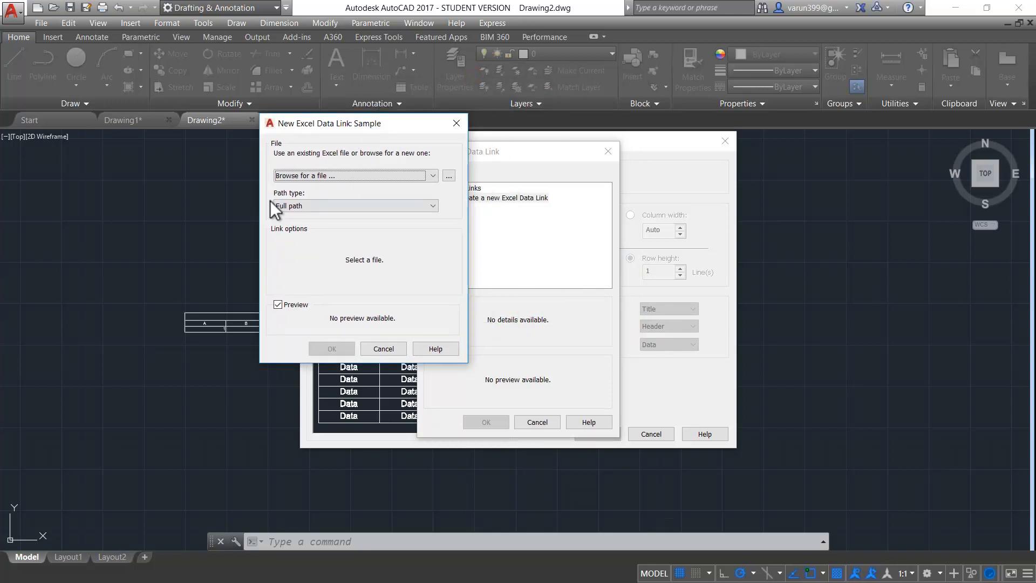
click(451, 176)
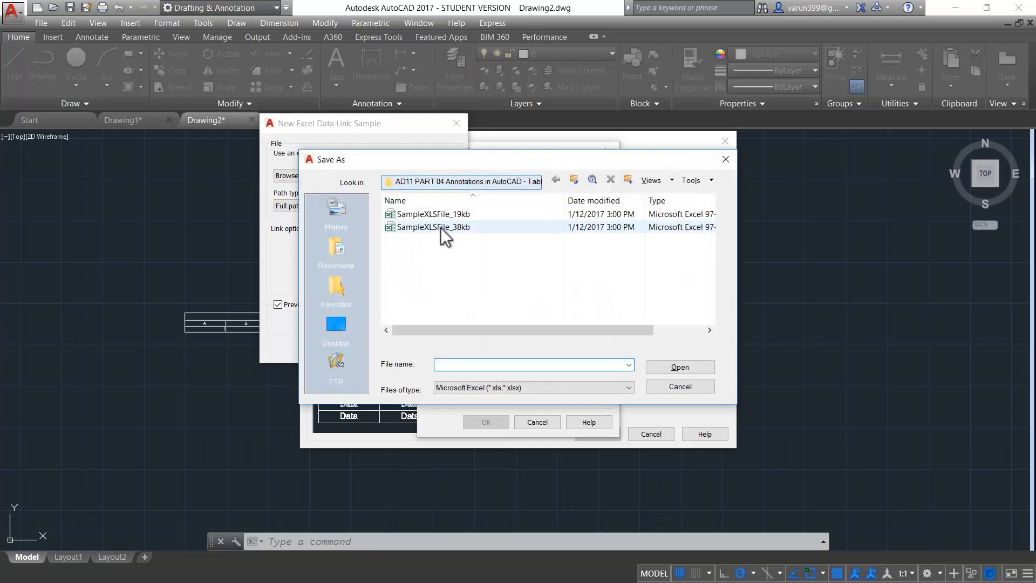
click(429, 216)
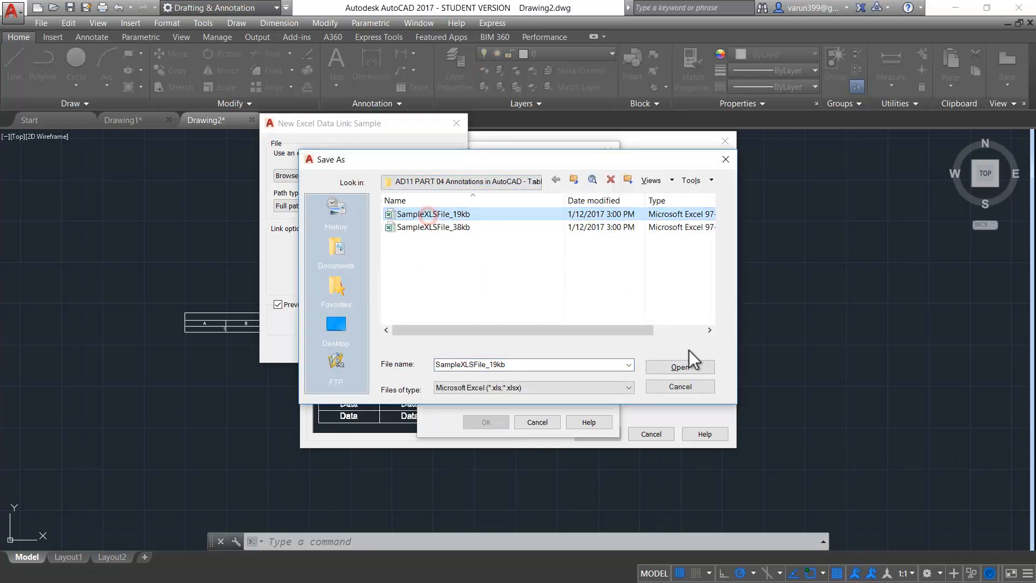
click(670, 368)
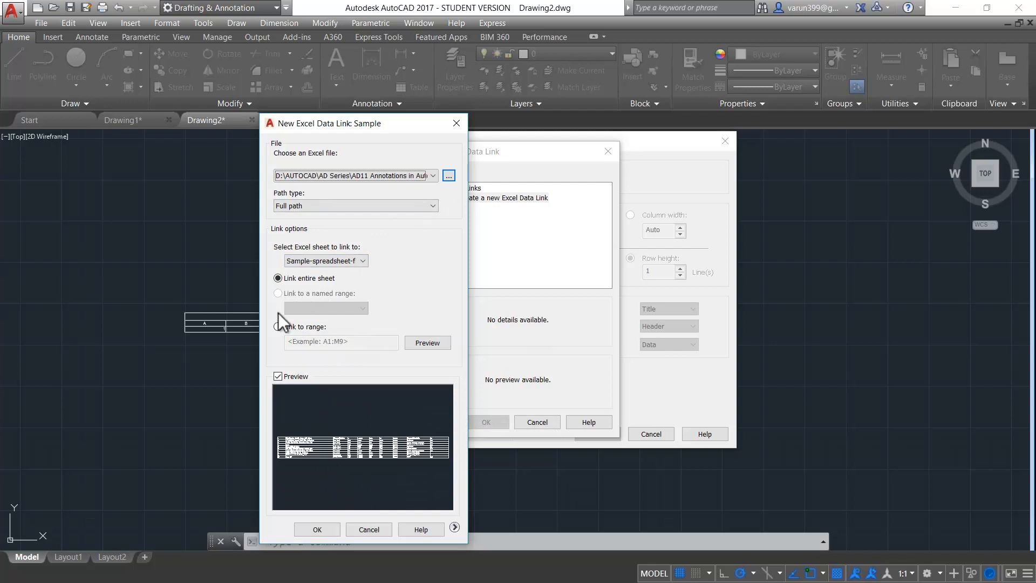
click(326, 529)
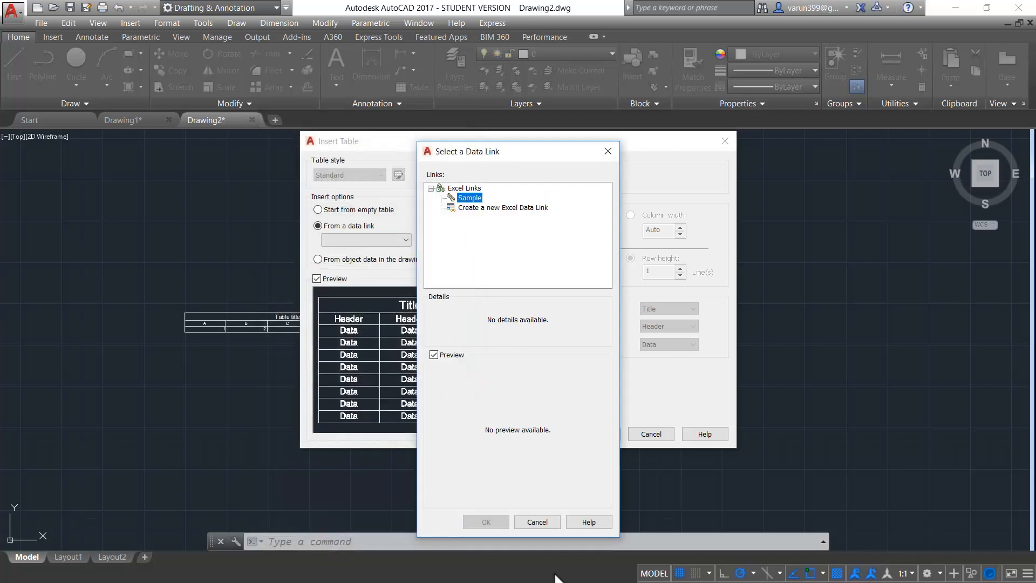
key(ctrl)
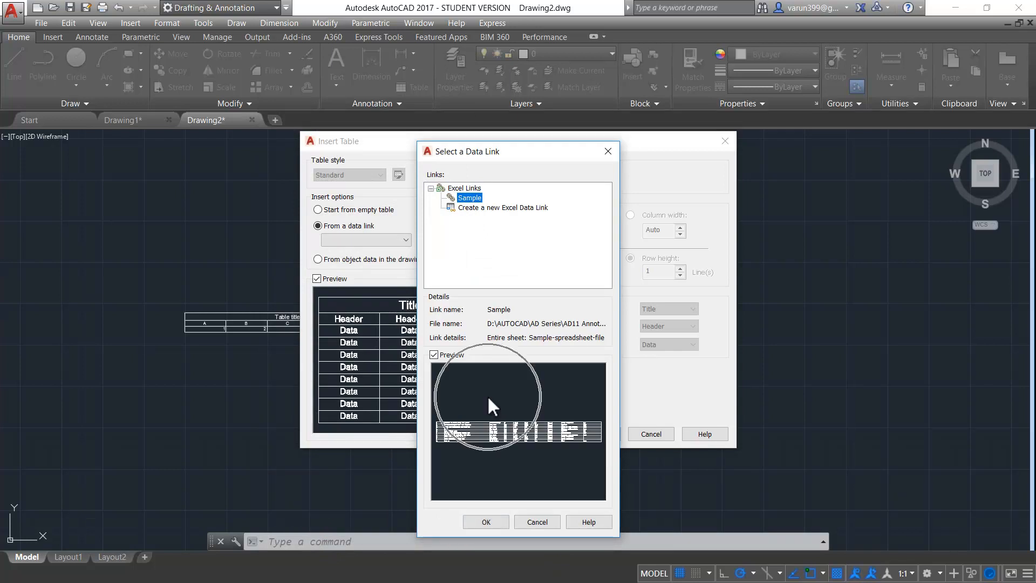
click(486, 522)
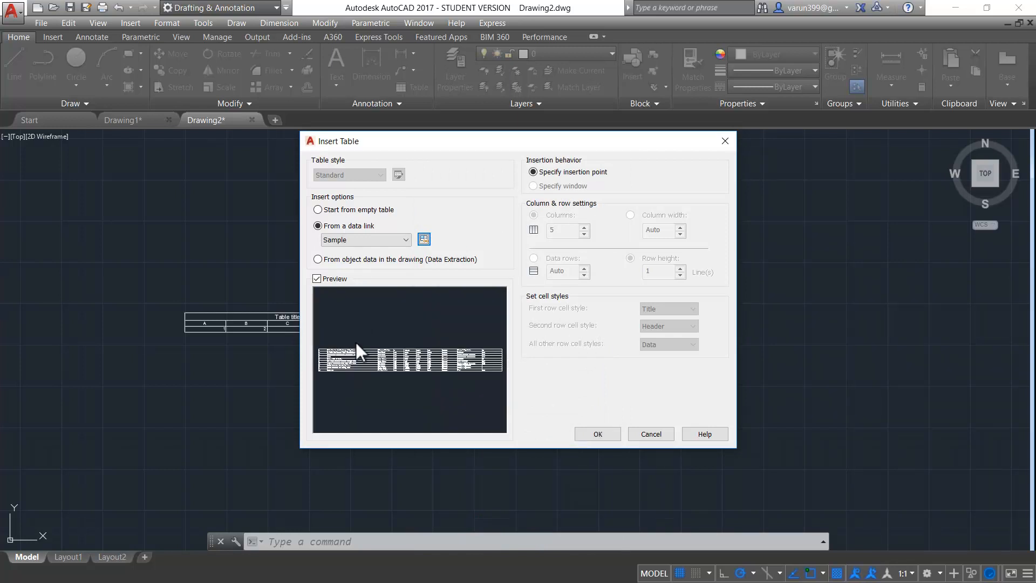
Place the linked table right of the others, then switch to Drawing1
click(604, 437)
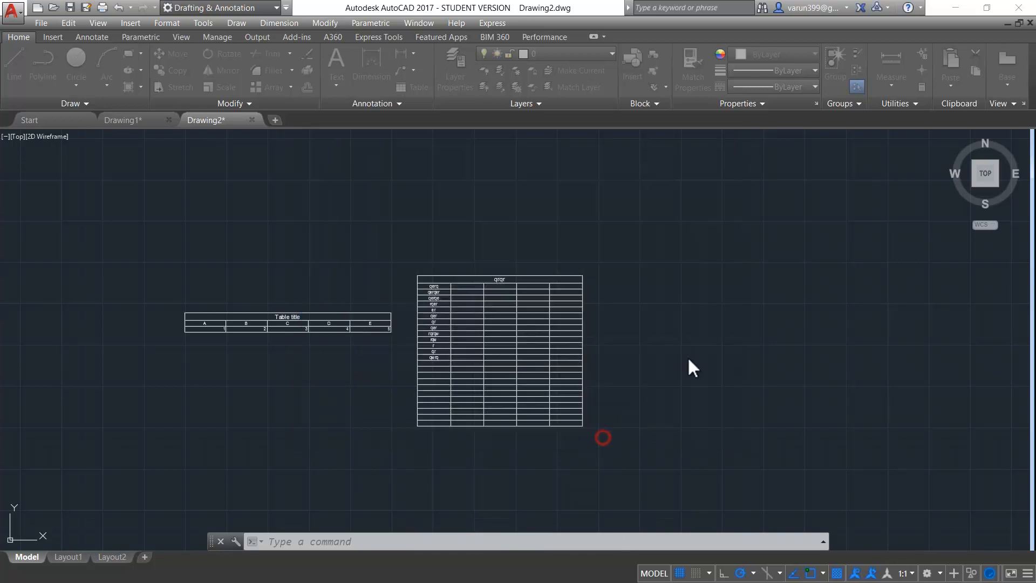
click(705, 279)
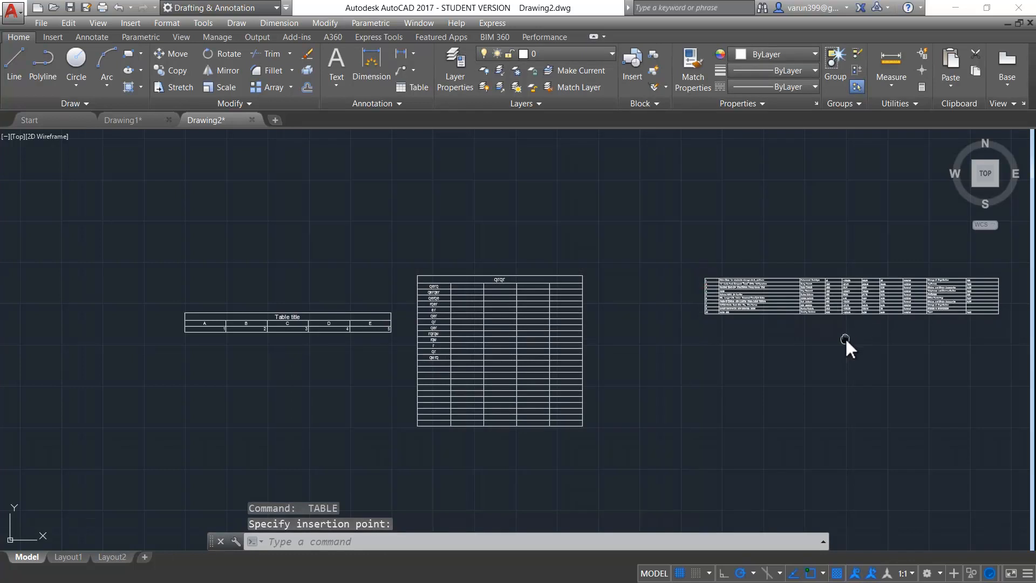
middle_drag(845, 338, 653, 423)
scroll(734, 351, up, 4)
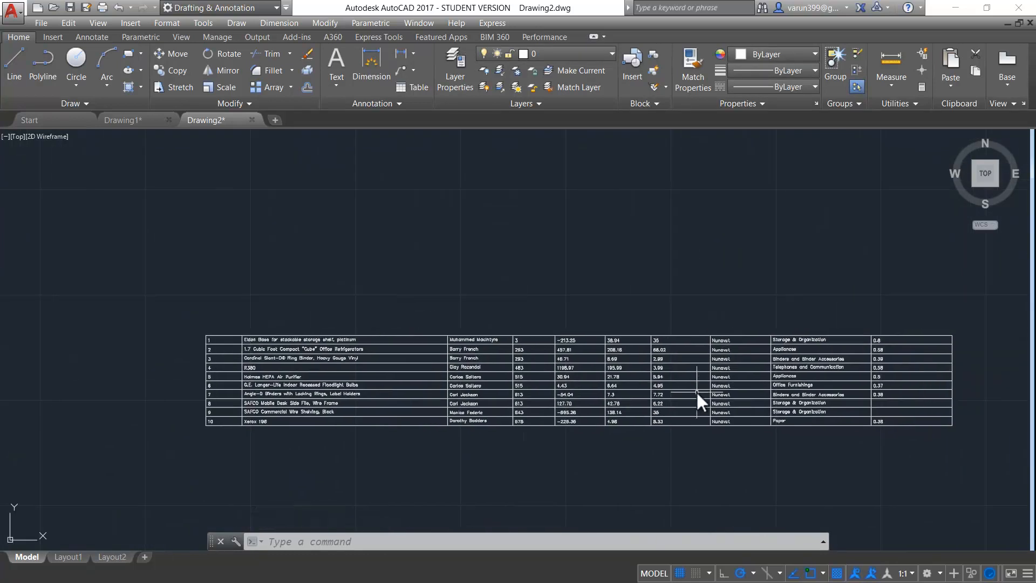
click(696, 391)
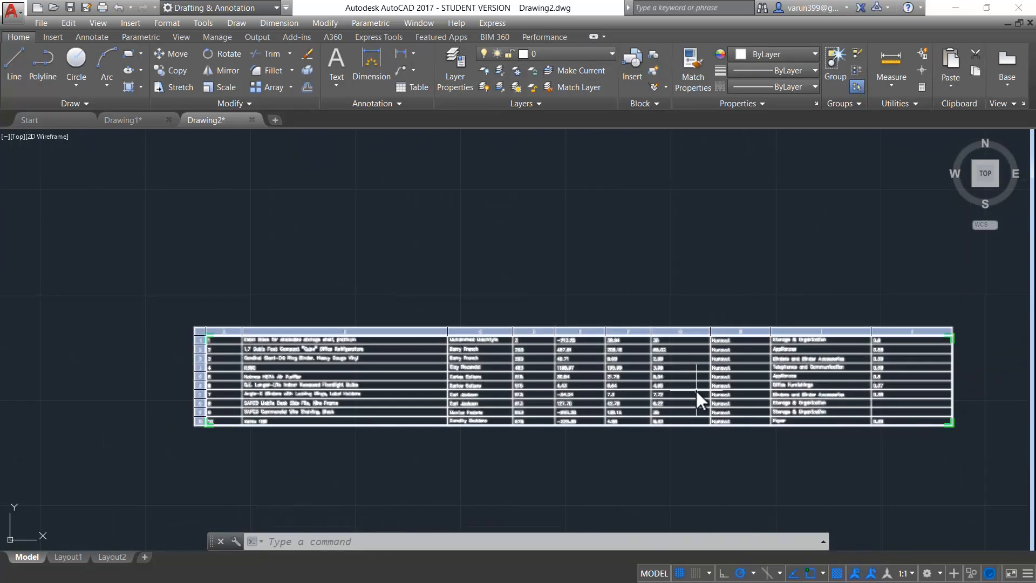
key(Escape)
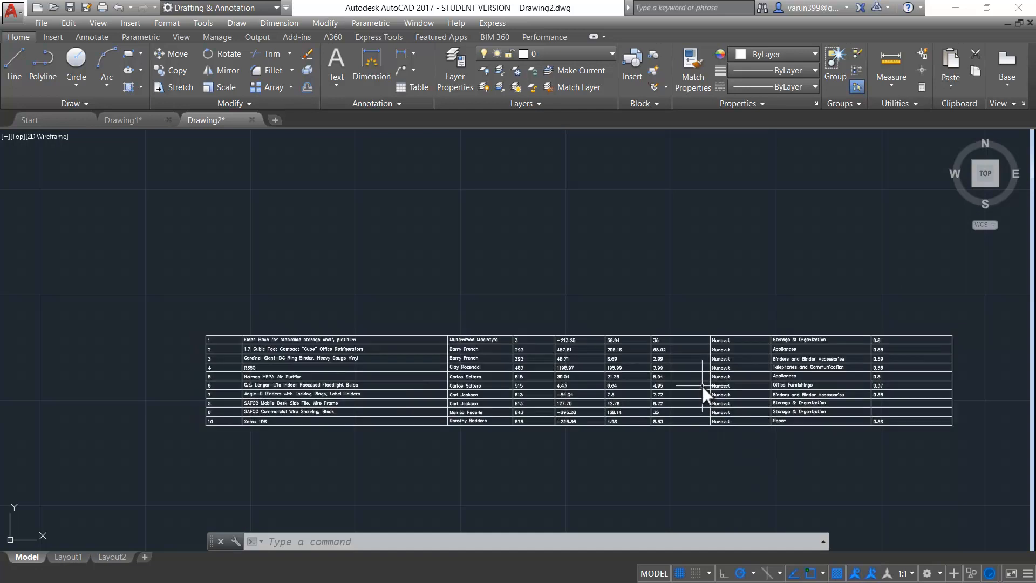
key(ctrl+Tab)
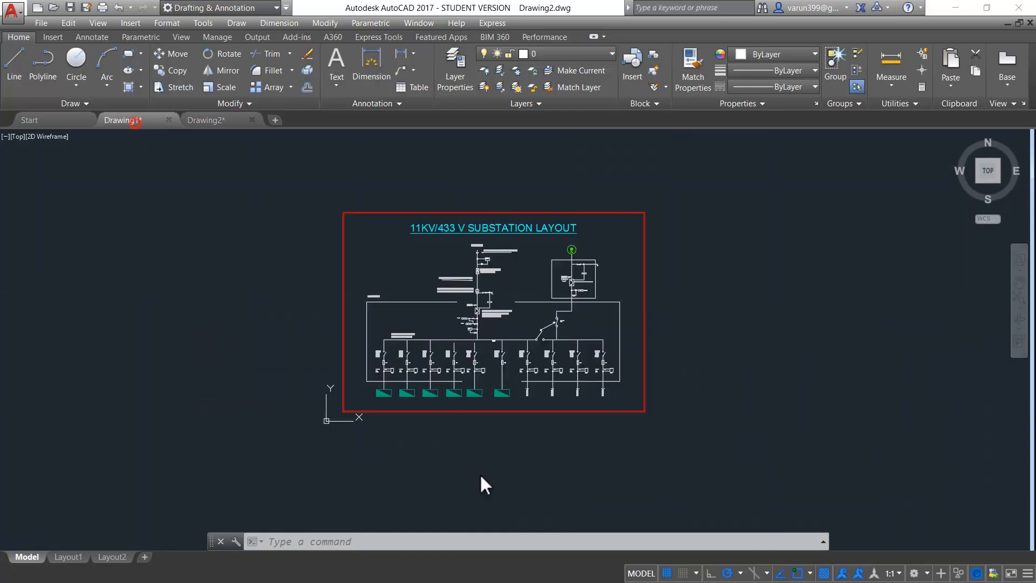
Insert a table in Drawing1 from object data, launching the Data Extraction wizard
middle_drag(459, 429, 496, 468)
scroll(501, 454, up, 2)
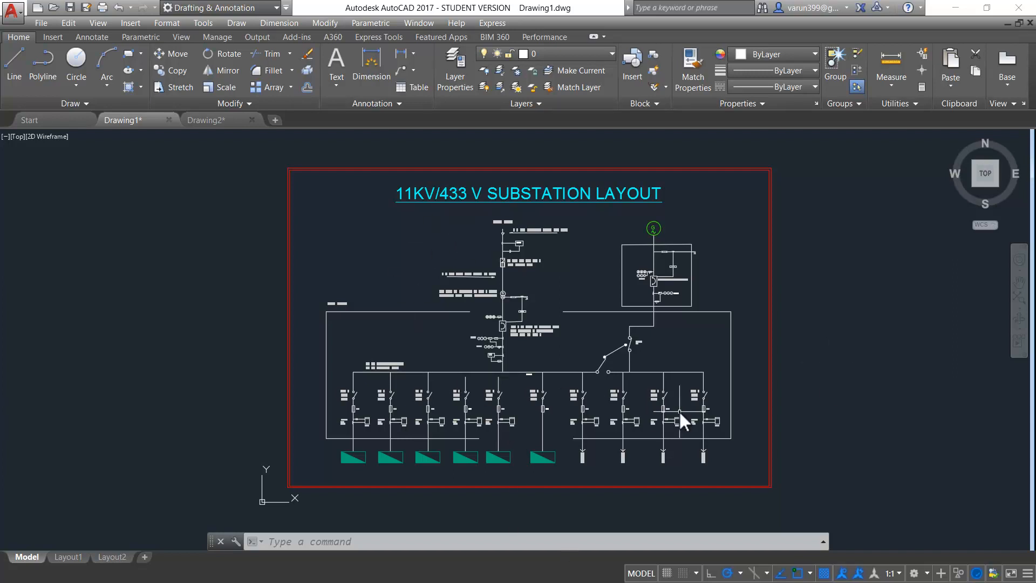
click(409, 85)
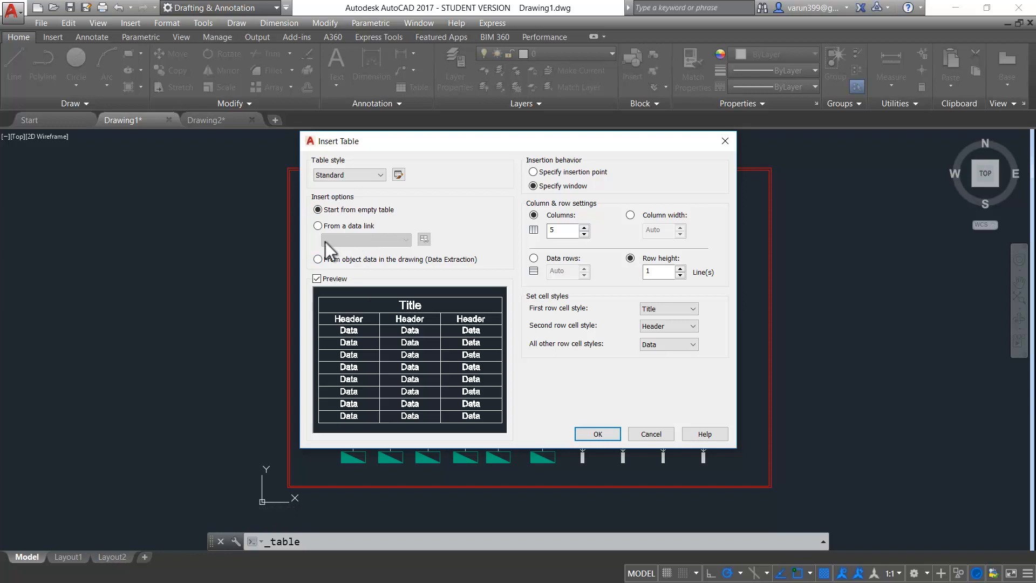
click(319, 258)
click(320, 258)
click(598, 433)
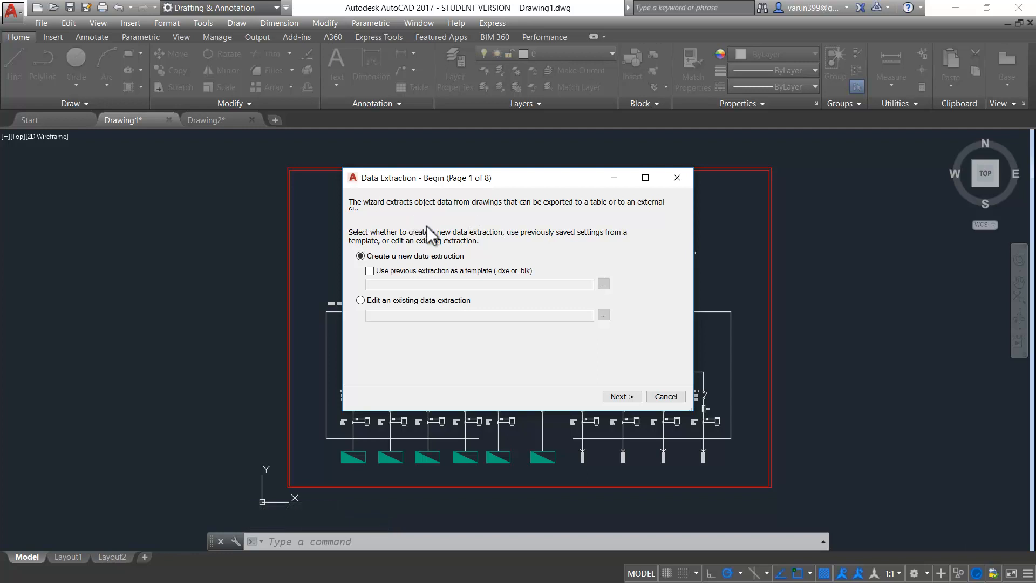
Create a new data extraction and save it as sample.dxe
click(501, 271)
click(519, 271)
click(620, 396)
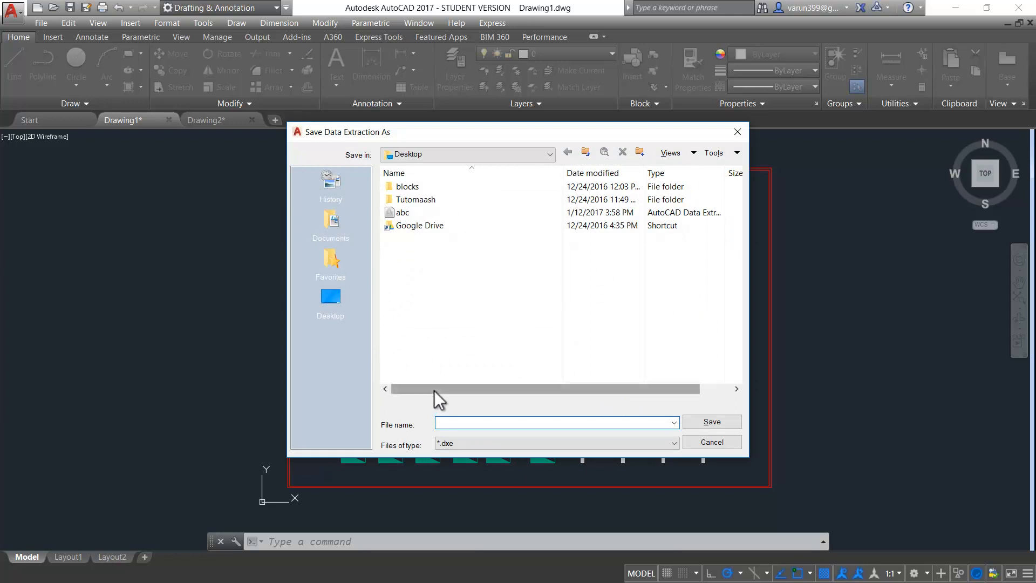
text(sample)
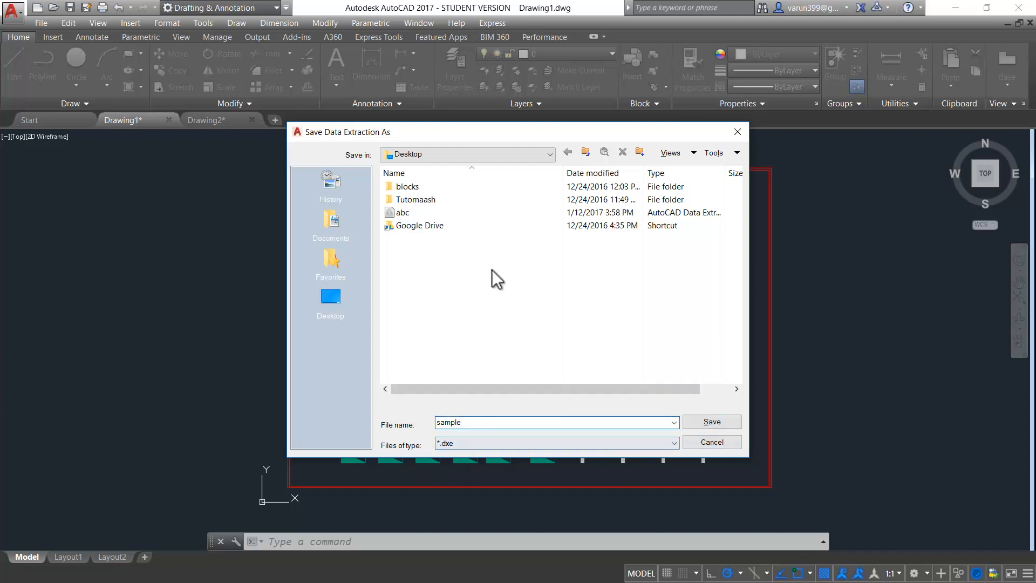
click(703, 421)
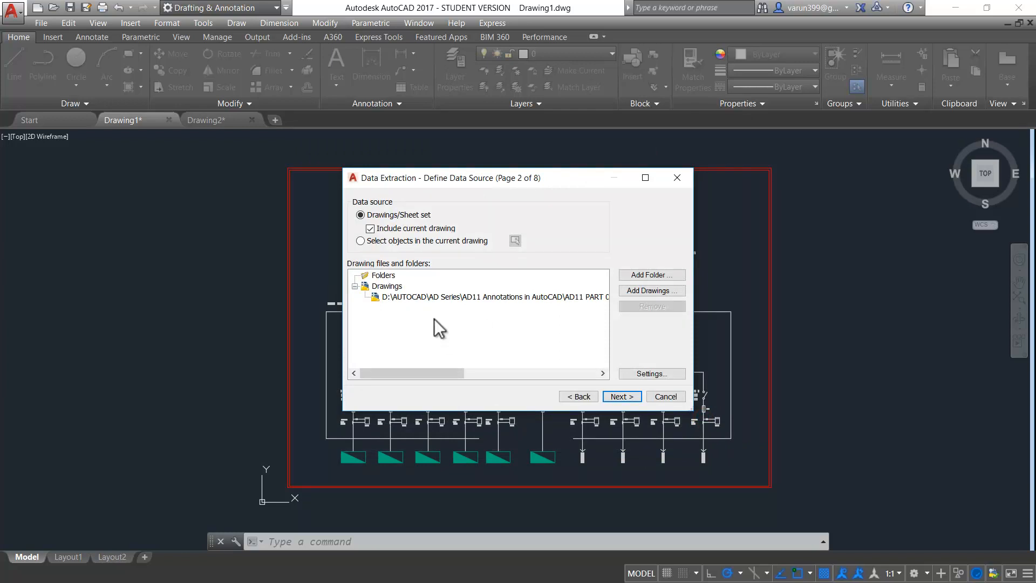
Advance past the data source and object pages to Select Properties
click(622, 397)
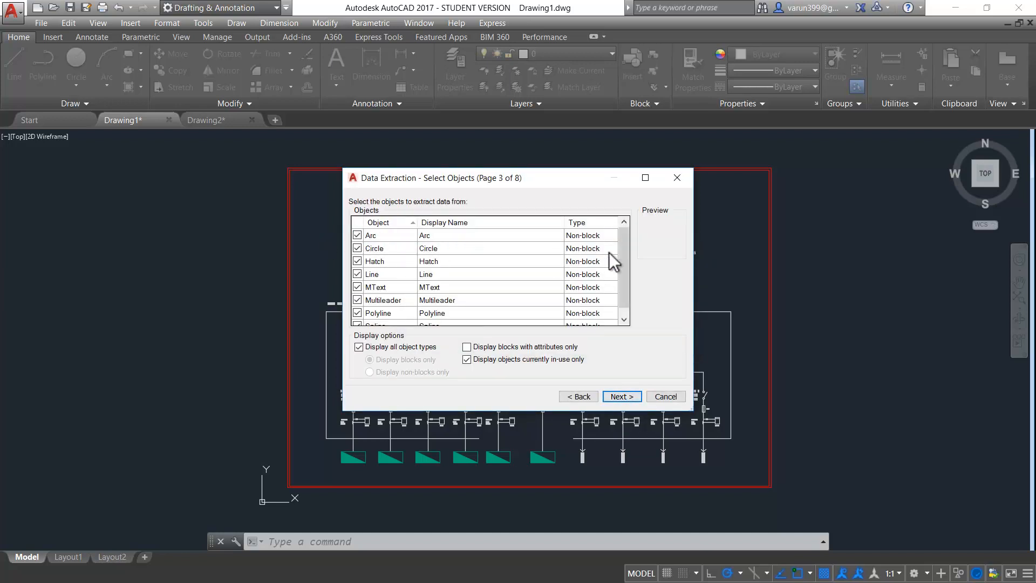
drag(627, 244, 627, 255)
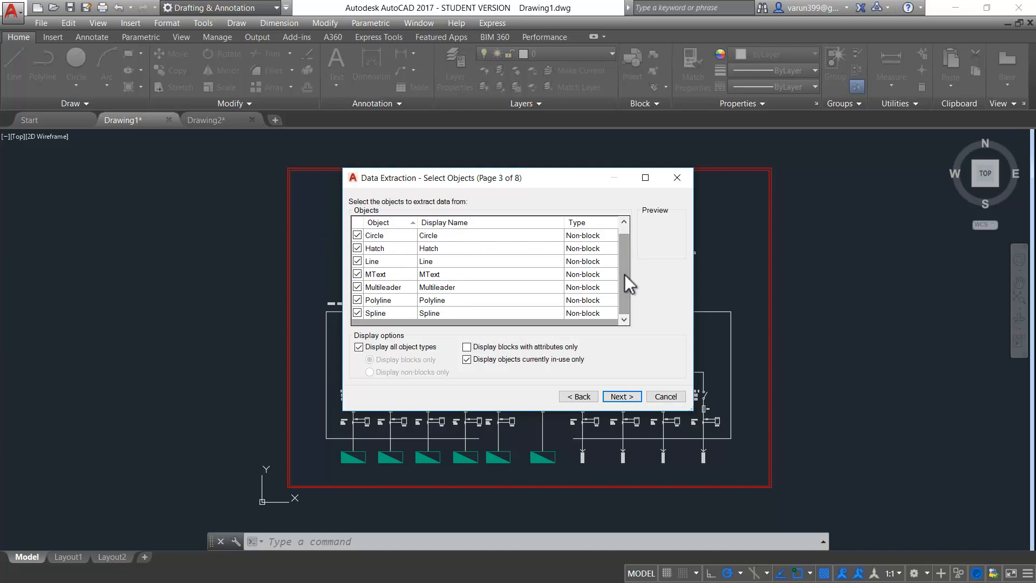
scroll(624, 273, up, 1)
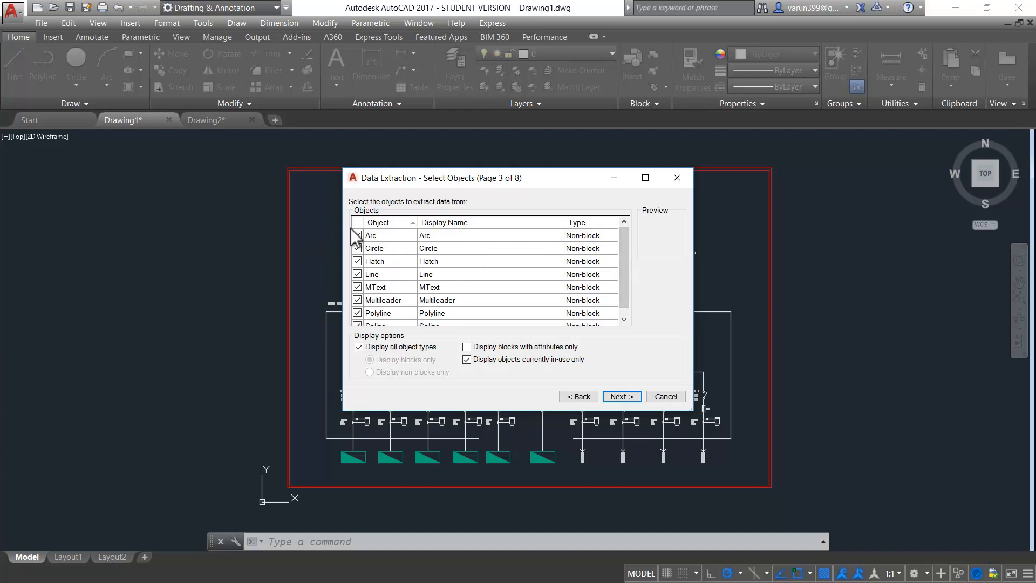
key(ctrl)
key(ctrl)
key(ctrl)
click(621, 396)
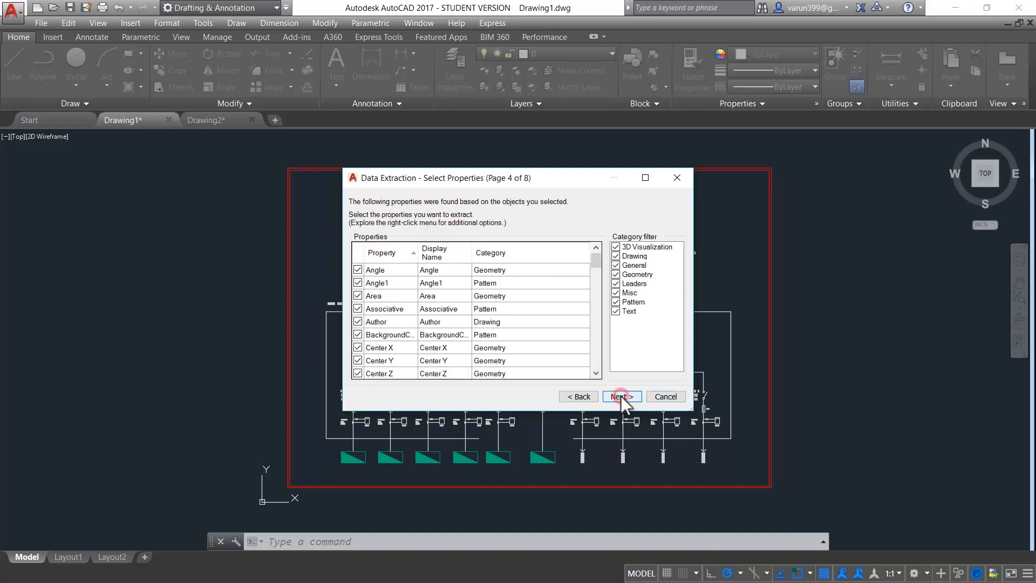
click(595, 260)
key(ctrl)
key(ctrl)
key(ctrl)
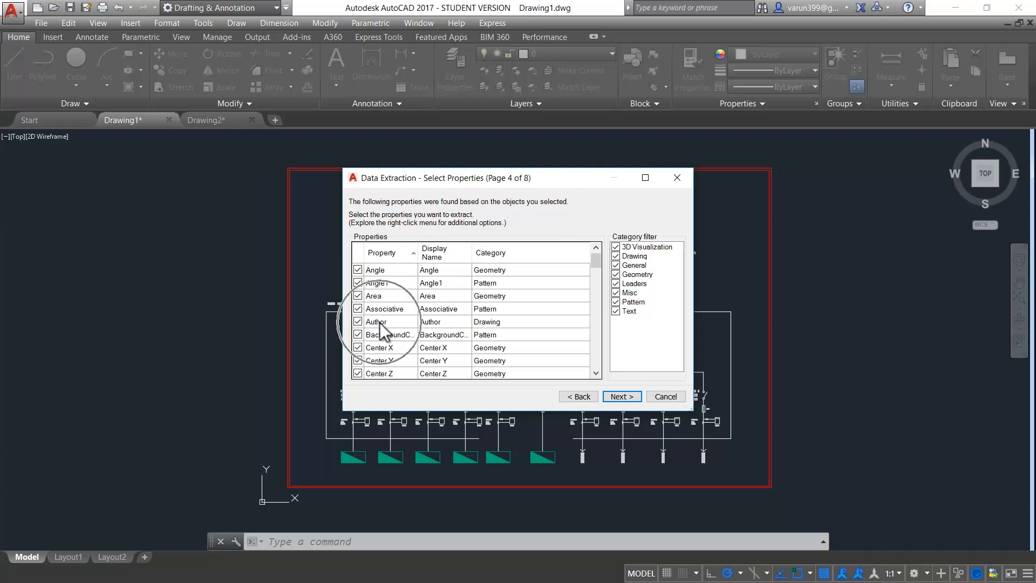
drag(593, 262, 591, 299)
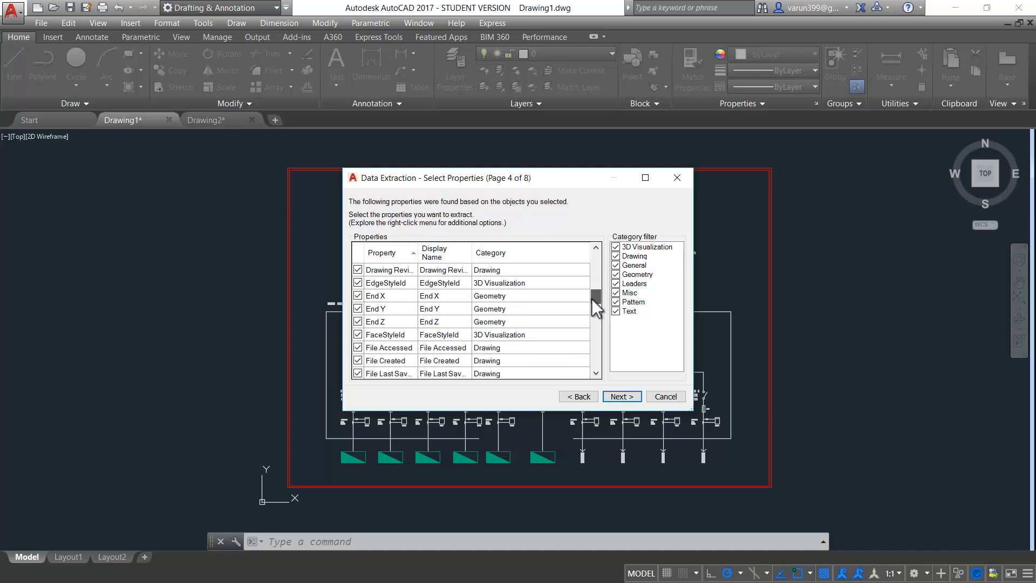
Uncheck 3D Visualization, Leaders, Misc and Pattern categories, then continue to Refine Data
click(629, 246)
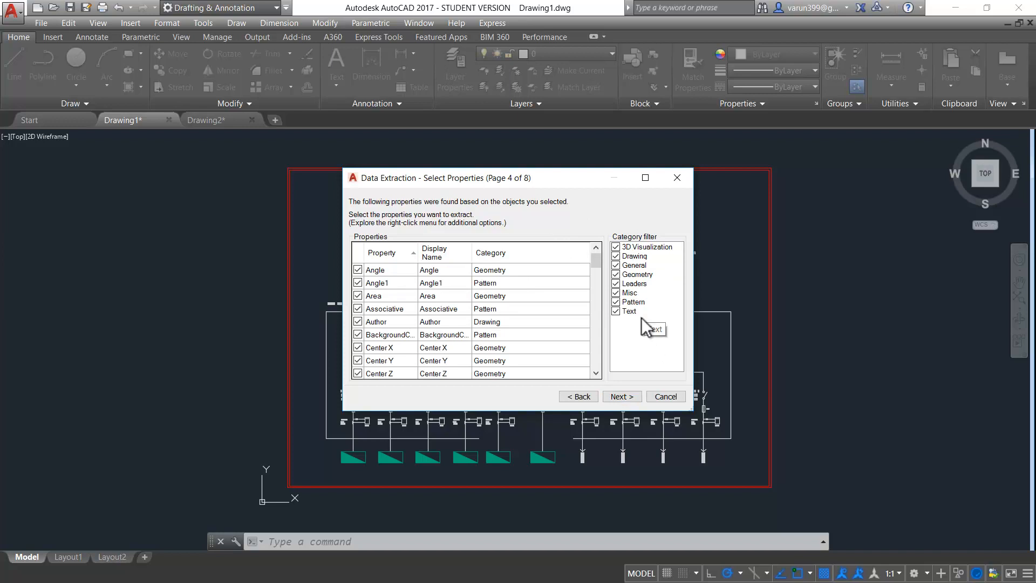
click(616, 247)
click(616, 284)
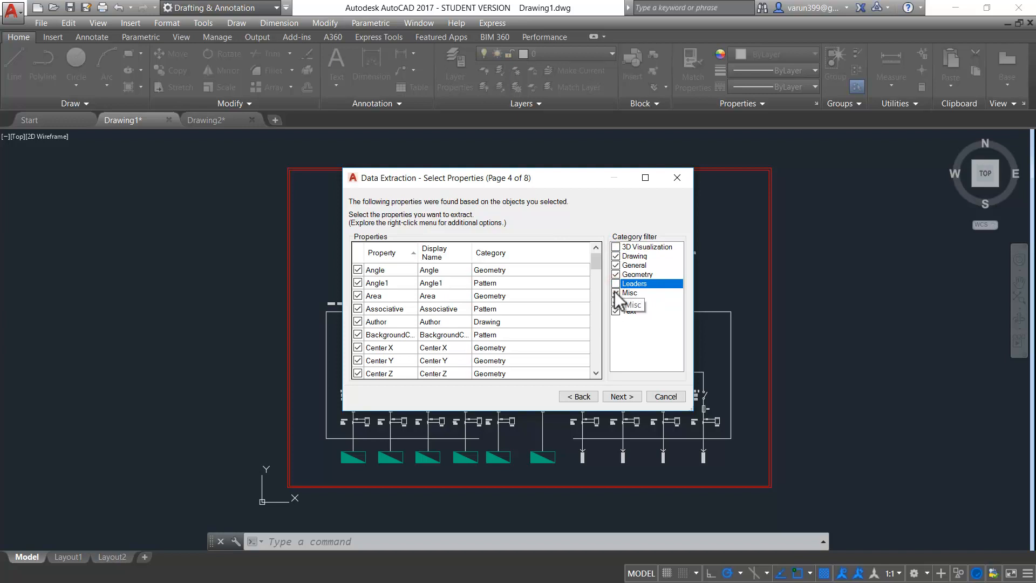
click(616, 292)
click(616, 302)
click(616, 301)
click(616, 303)
drag(598, 261, 594, 302)
click(623, 397)
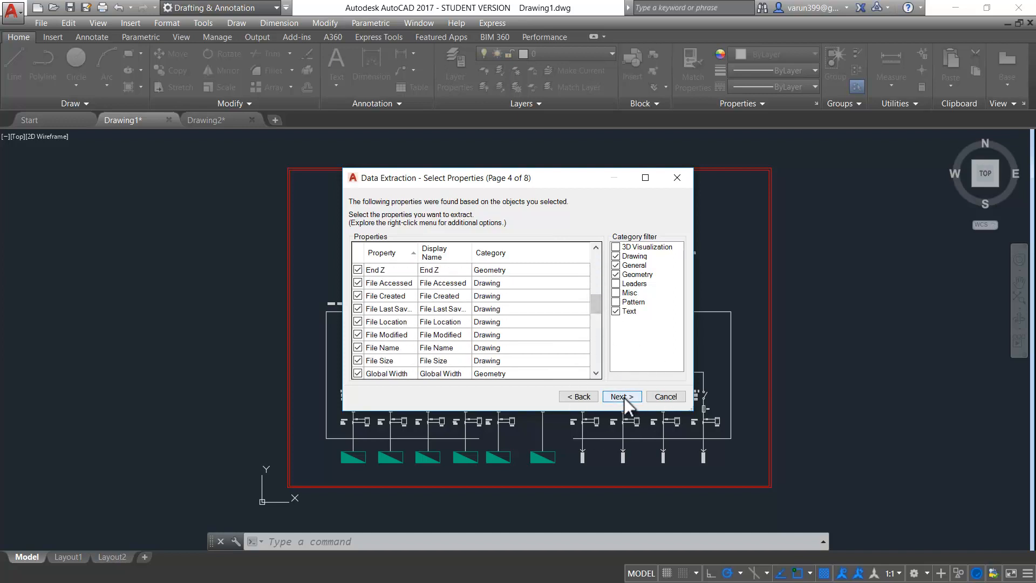
drag(375, 326, 644, 320)
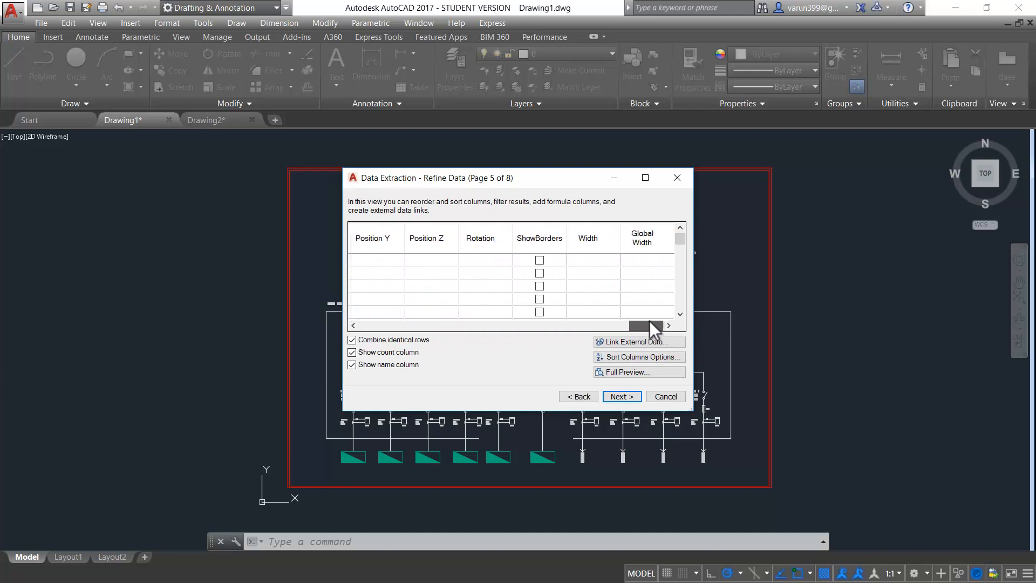
Review the extracted data in Full Preview, then move on to output options
click(621, 372)
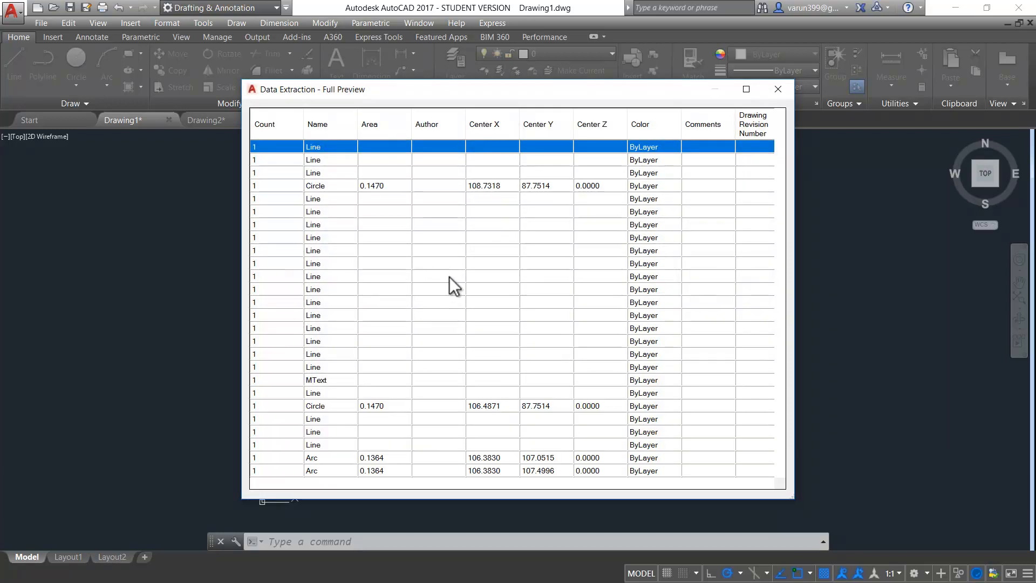
drag(340, 482, 591, 481)
click(784, 87)
click(618, 397)
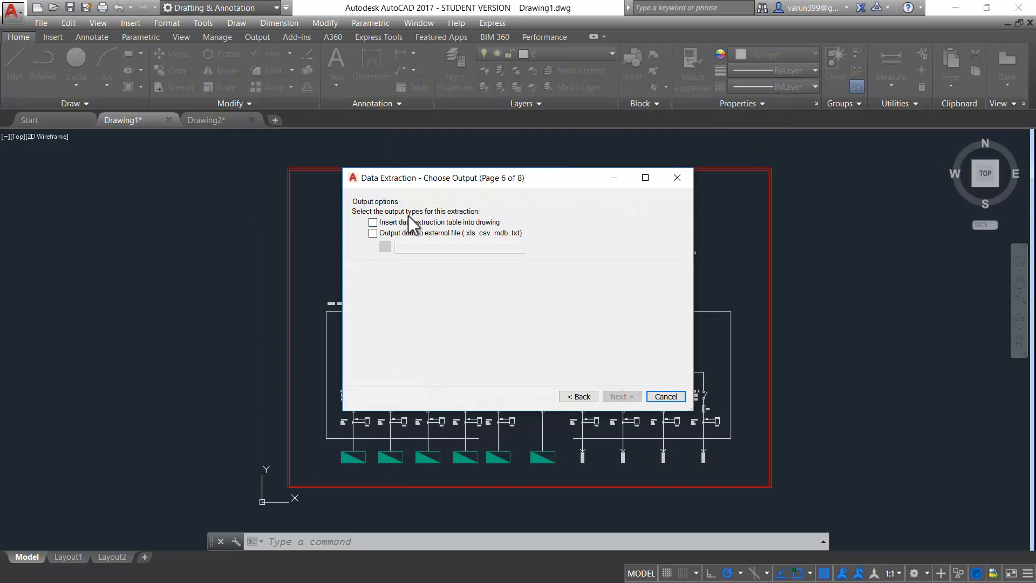
Output to both a drawing table and a Desktop file named Sample.xls
click(370, 222)
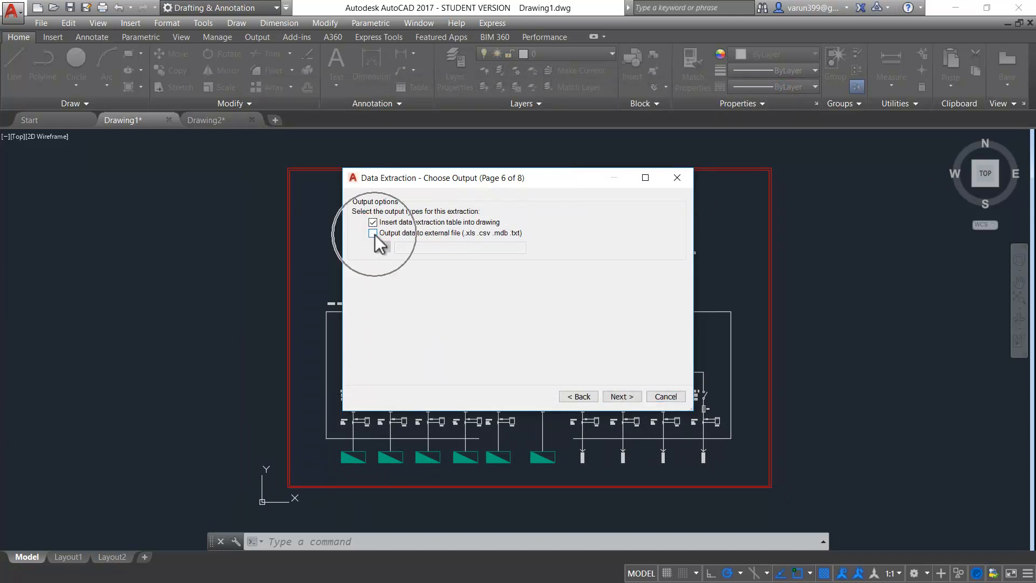
click(373, 233)
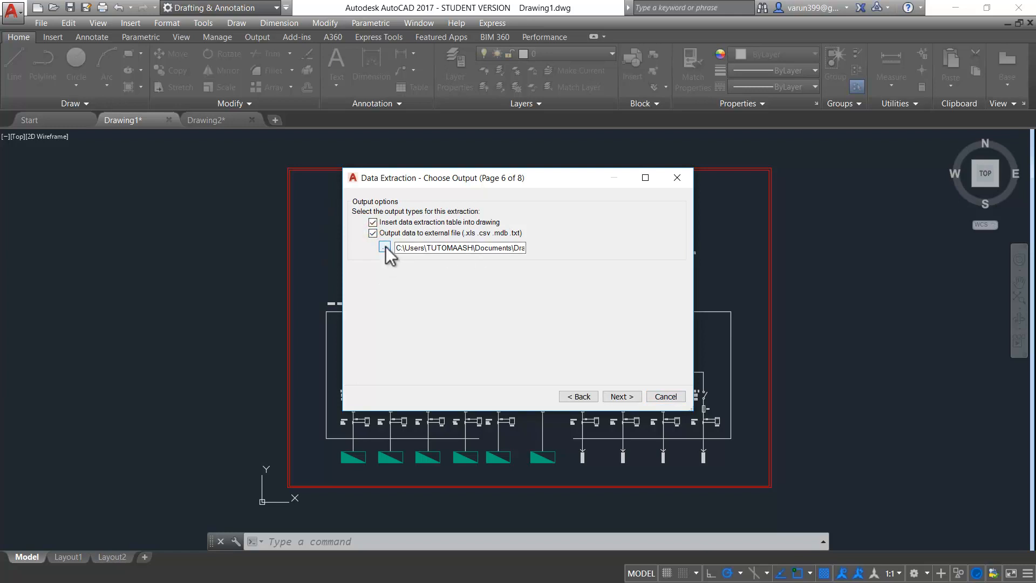
click(385, 246)
click(342, 293)
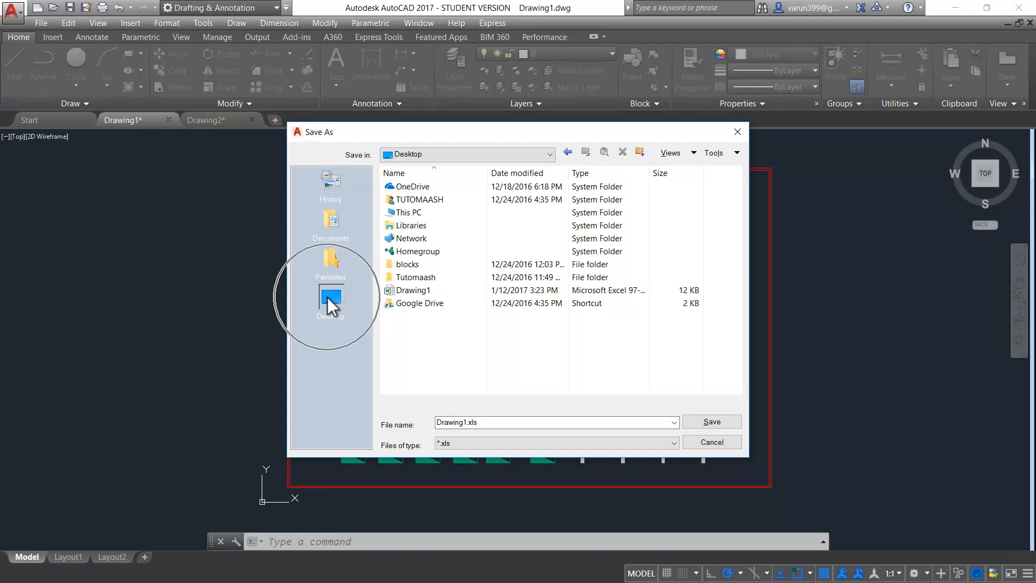
double_click(494, 417)
text(Sample)
click(722, 420)
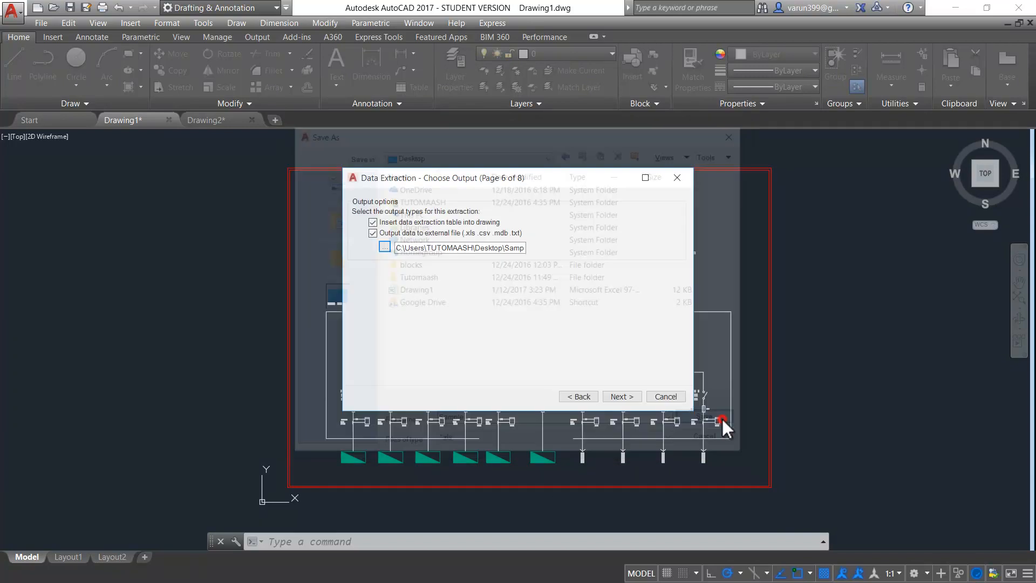
click(614, 394)
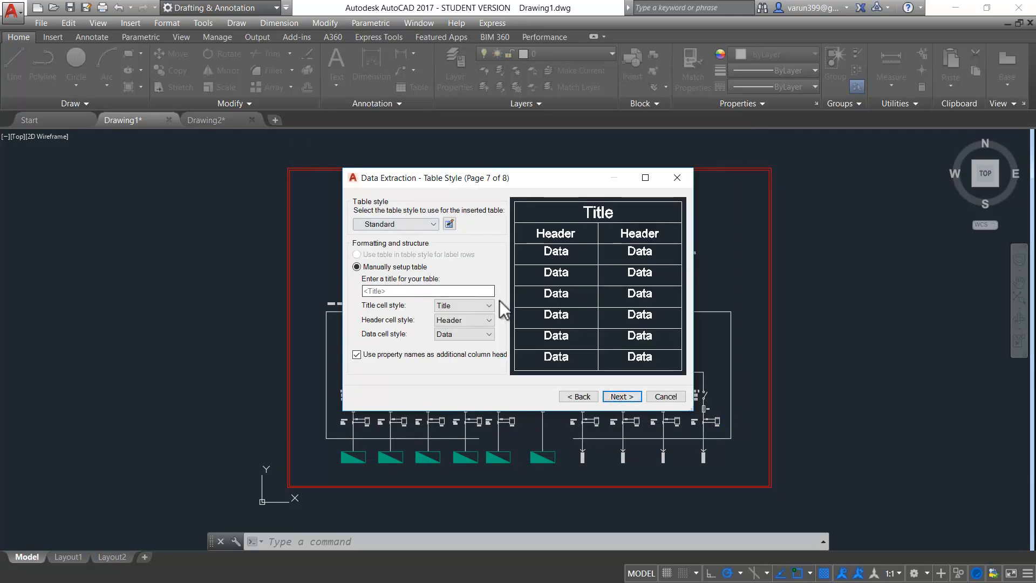
Skip past the Table Style page and finish the data extraction
click(617, 397)
click(626, 396)
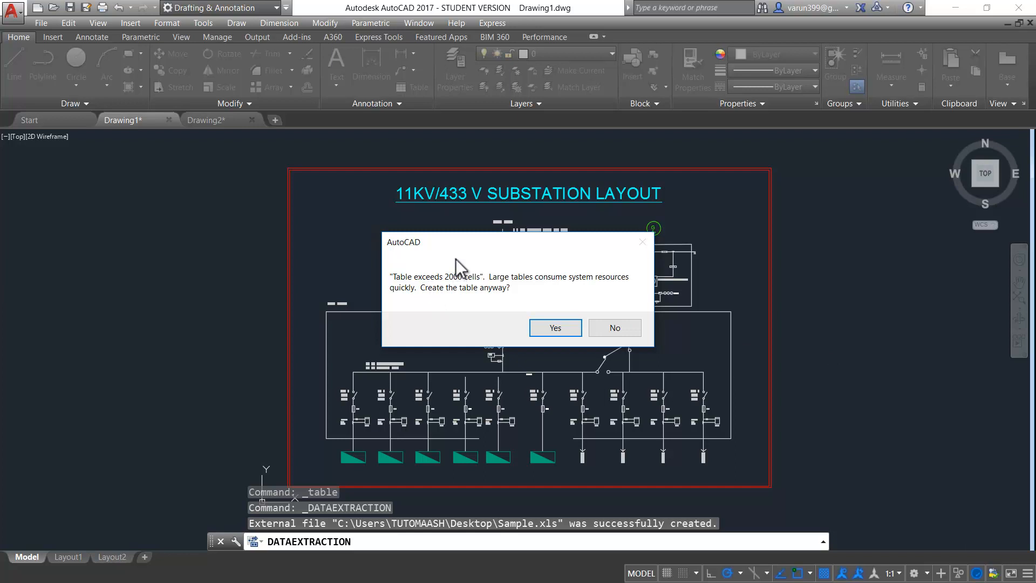
Accept the 2000-cell warning and place the extraction table right of the substation layout
click(554, 328)
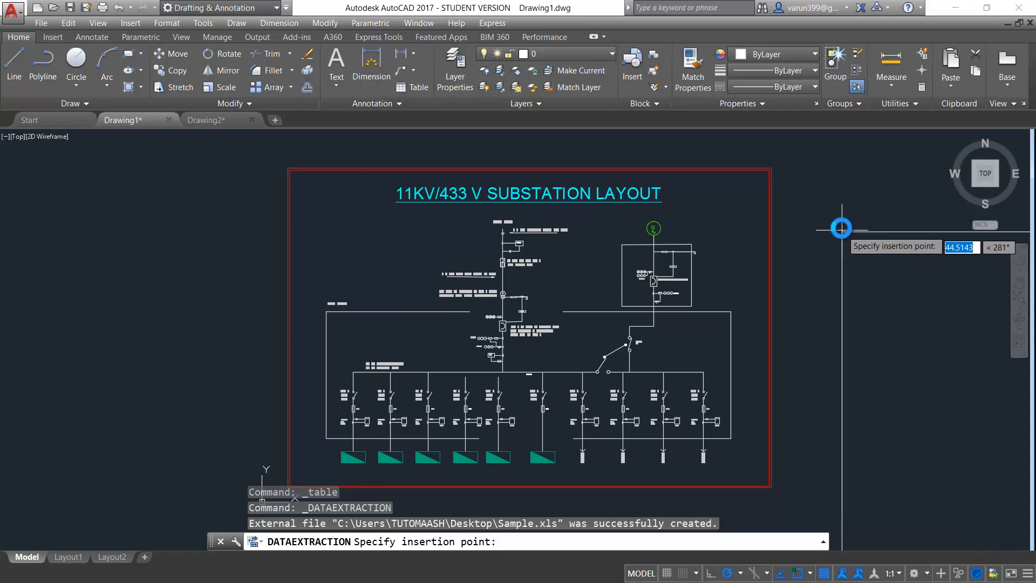
scroll(842, 236, down, 4)
middle_drag(845, 199, 624, 237)
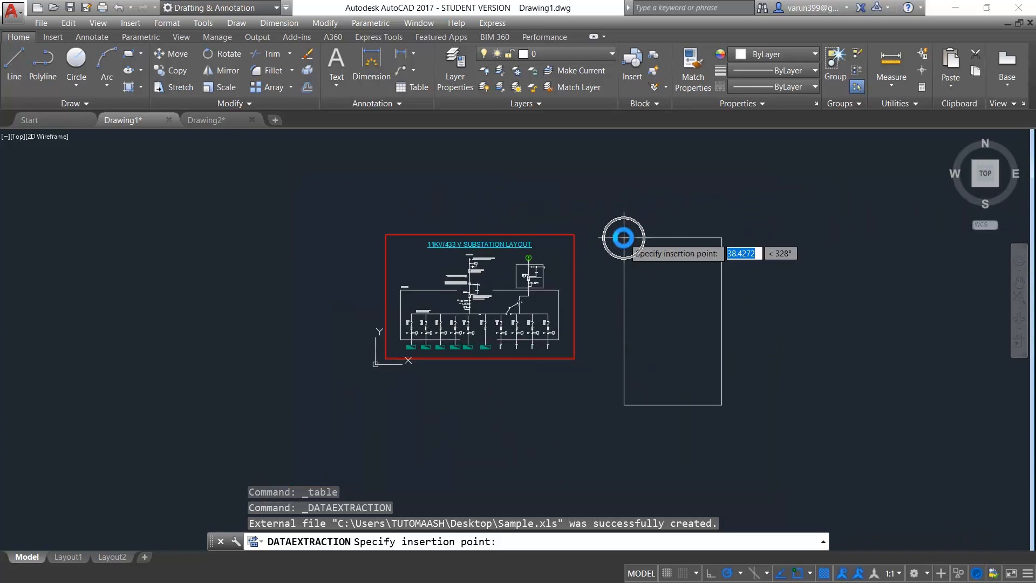
click(624, 237)
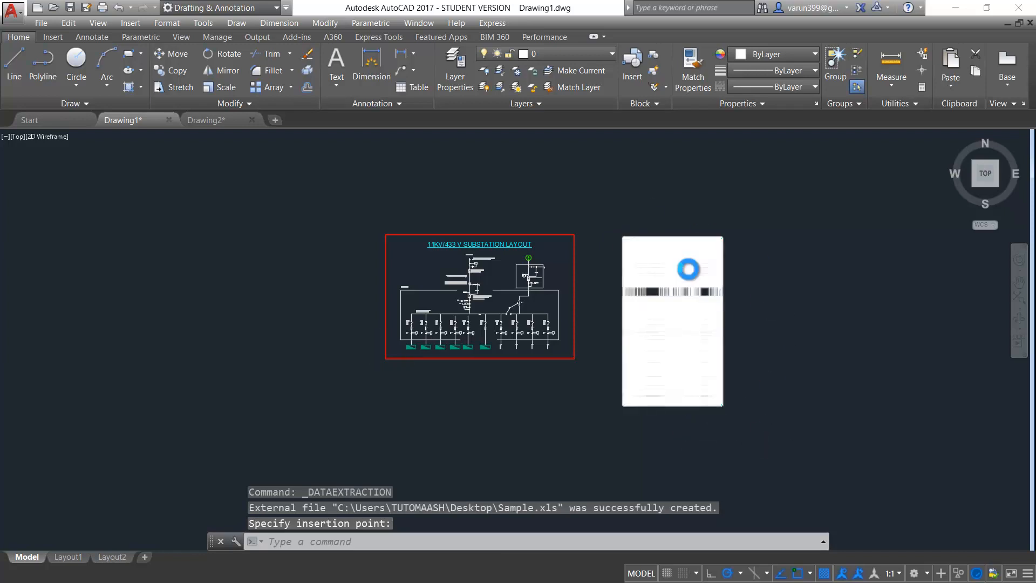
scroll(688, 270, up, 4)
scroll(616, 236, up, 4)
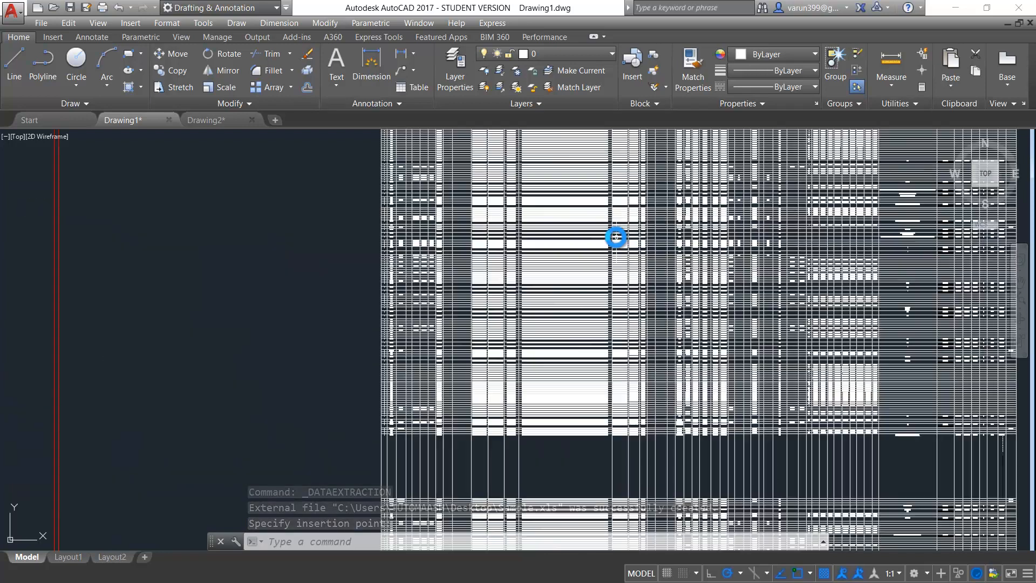
scroll(615, 237, up, 5)
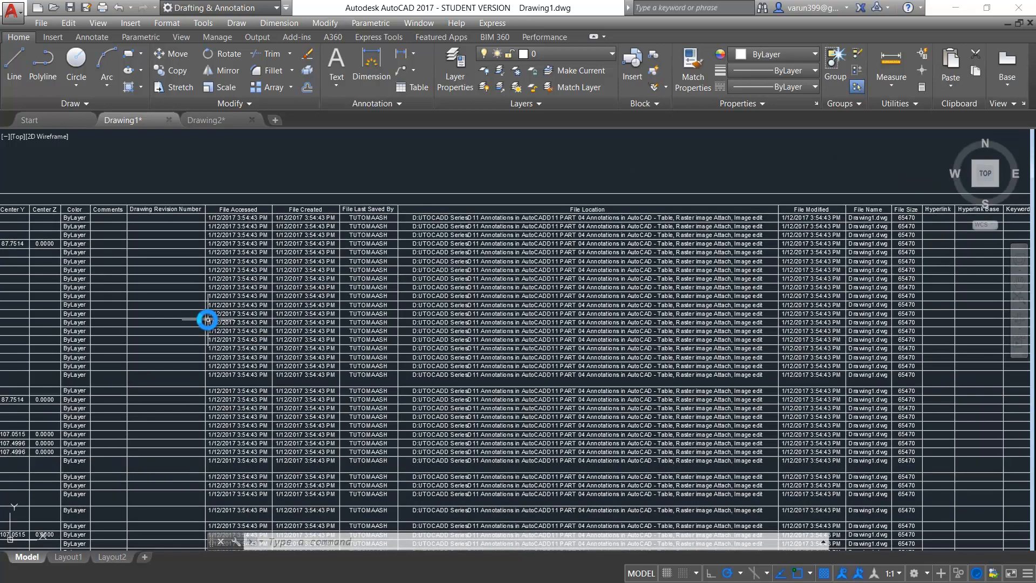
middle_drag(209, 320, 460, 345)
scroll(699, 268, down, 10)
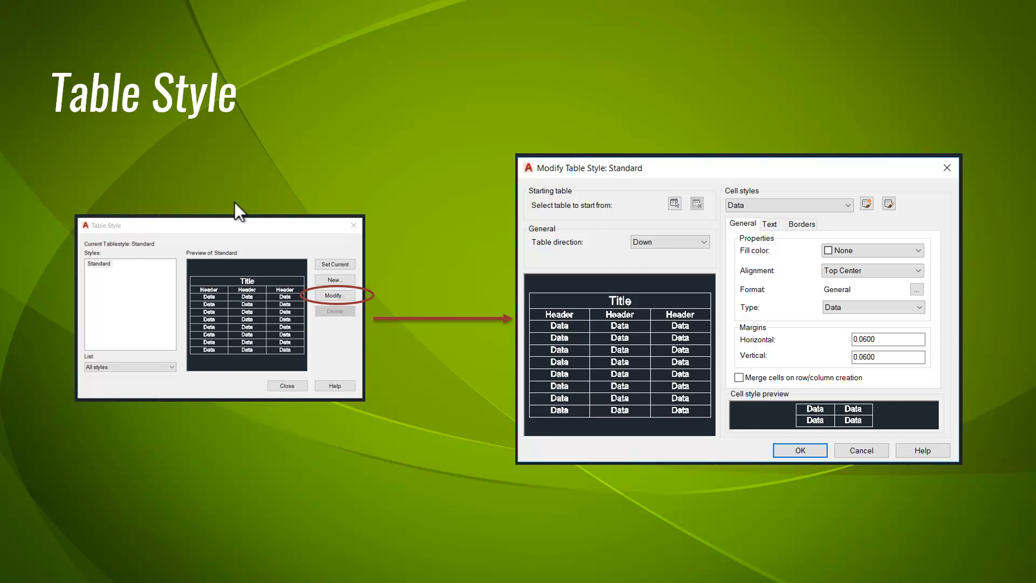
Present the PowerPoint slide on table styles and Modify Table Style settings, then return to AutoCAD
key(ctrl)
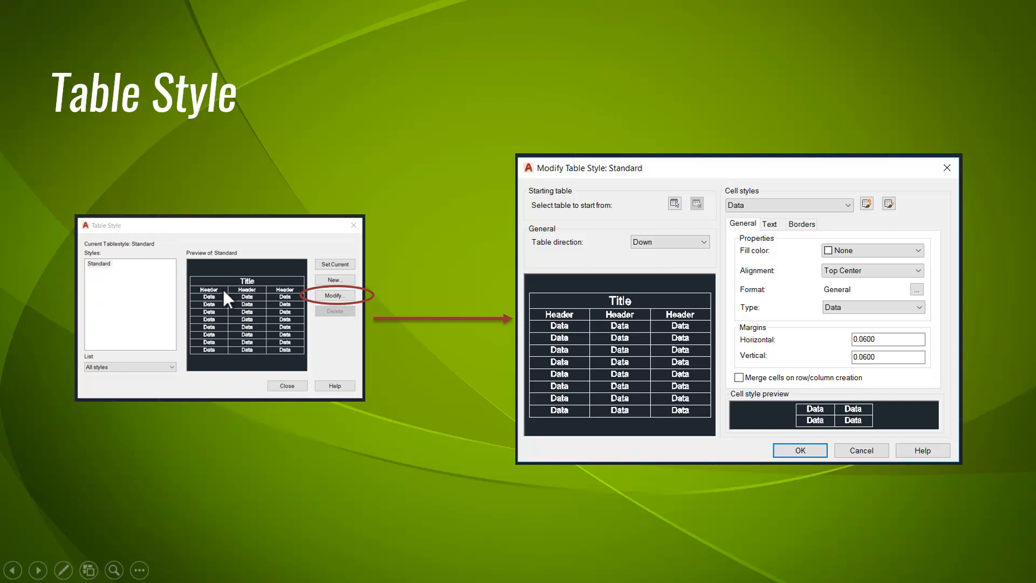
key(ctrl)
key(ctrl)
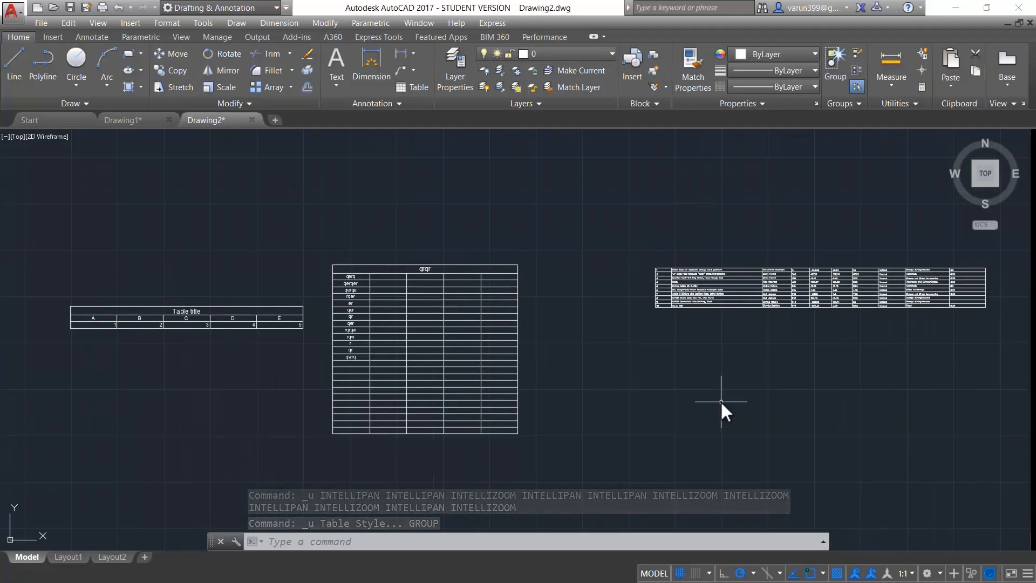
Bring up the Format menu in Drawing2
click(166, 24)
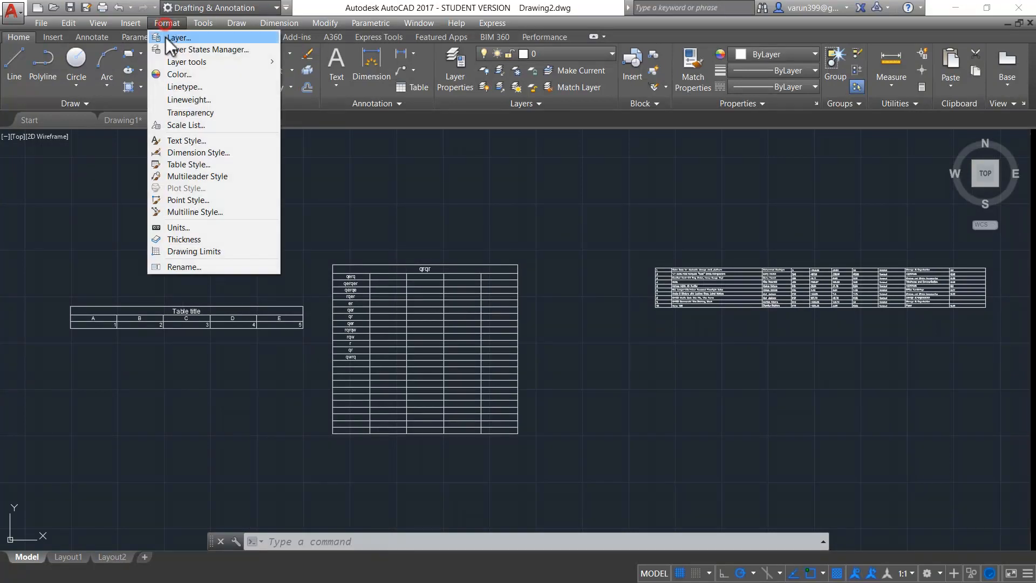
Open Format > Table Style, modify the Standard style, and keep Table direction set to Down
click(183, 165)
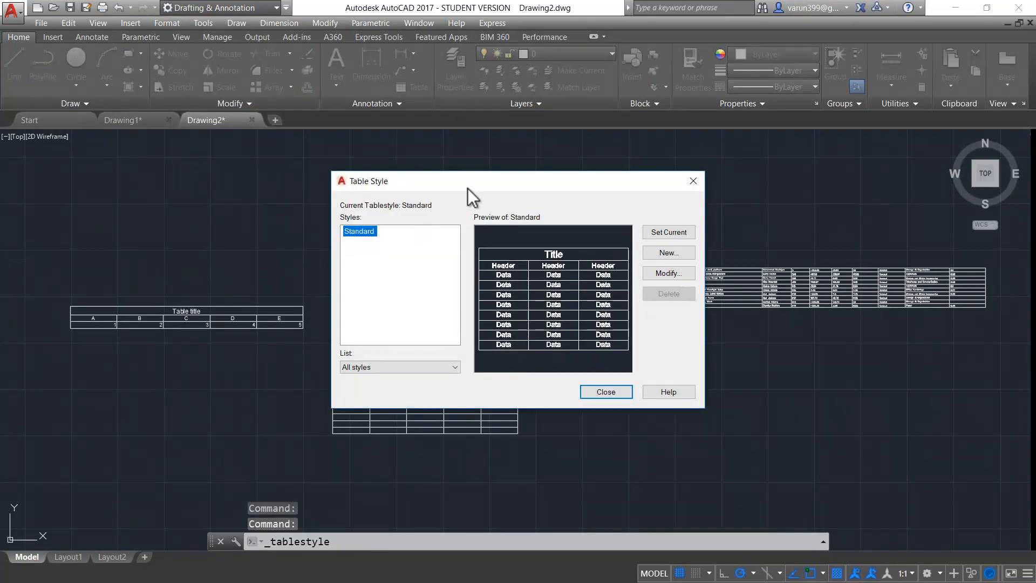
drag(467, 186, 323, 187)
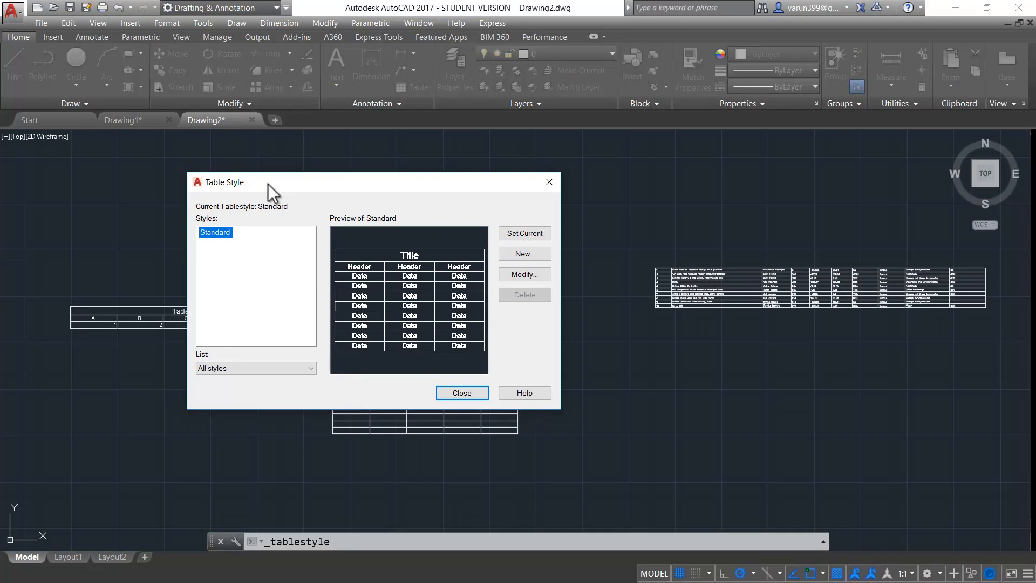
click(511, 272)
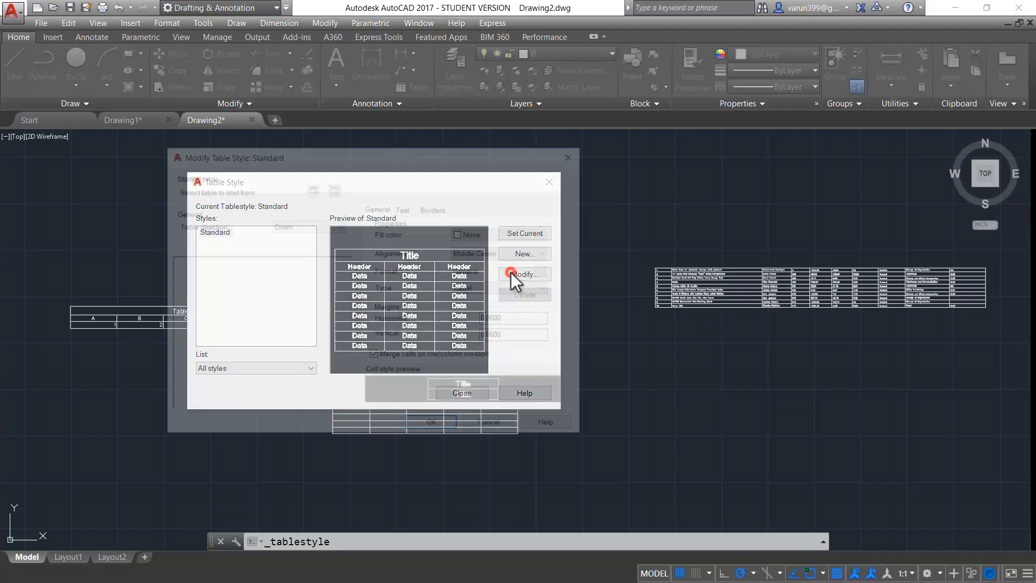
drag(286, 154, 636, 168)
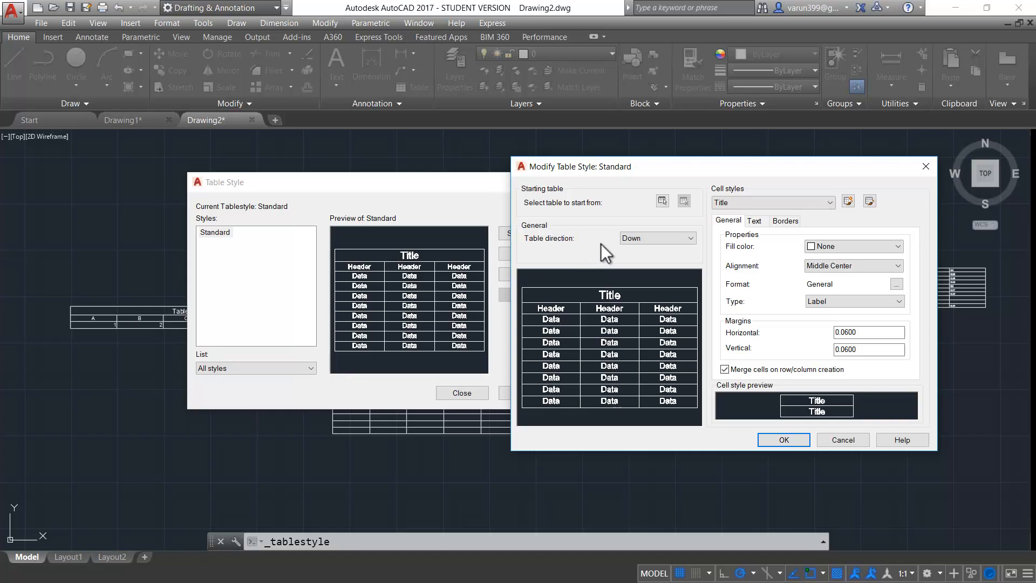
click(629, 239)
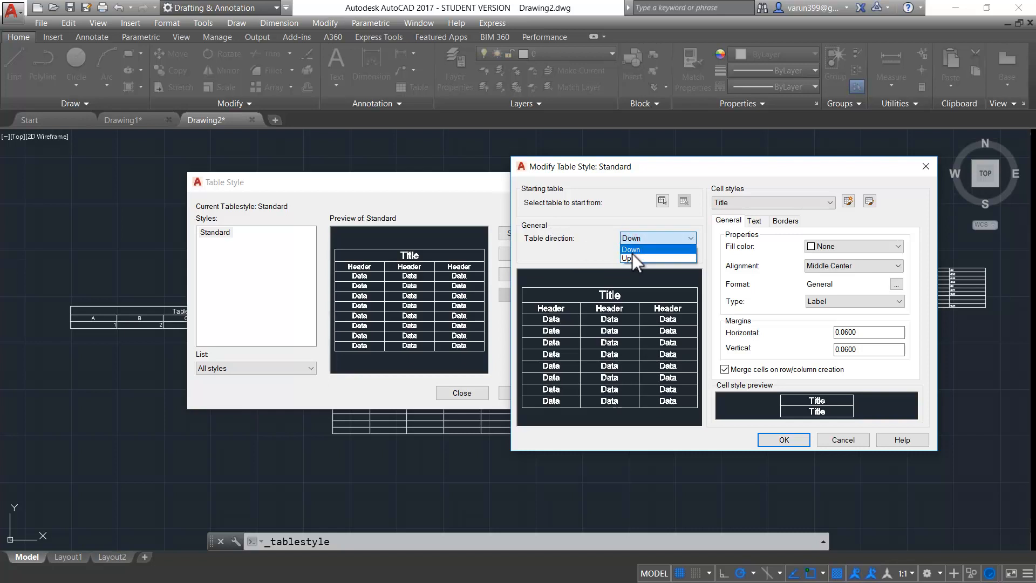
click(633, 250)
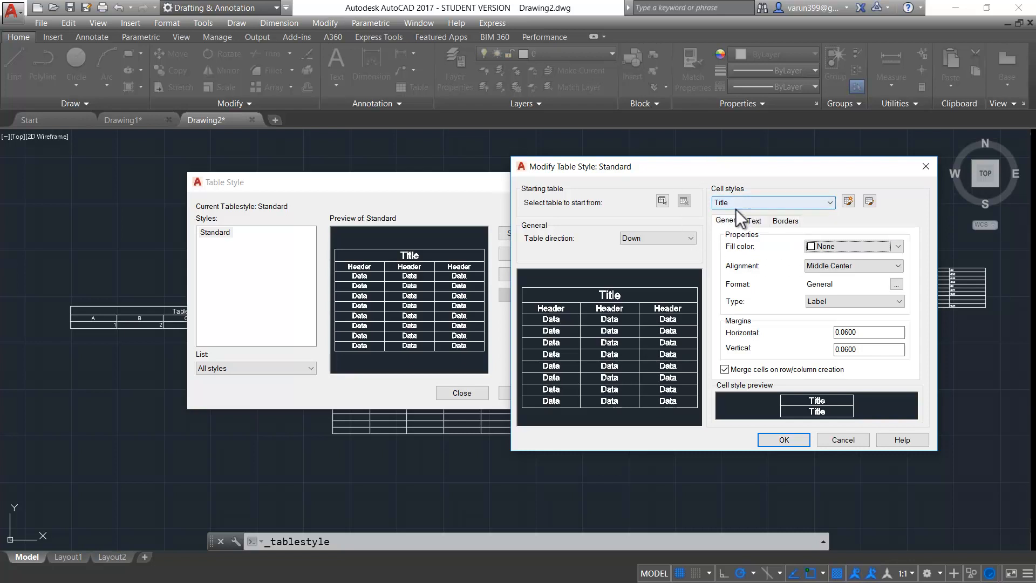
Fill the Standard style's Title cells with green and review their text and border settings
click(817, 246)
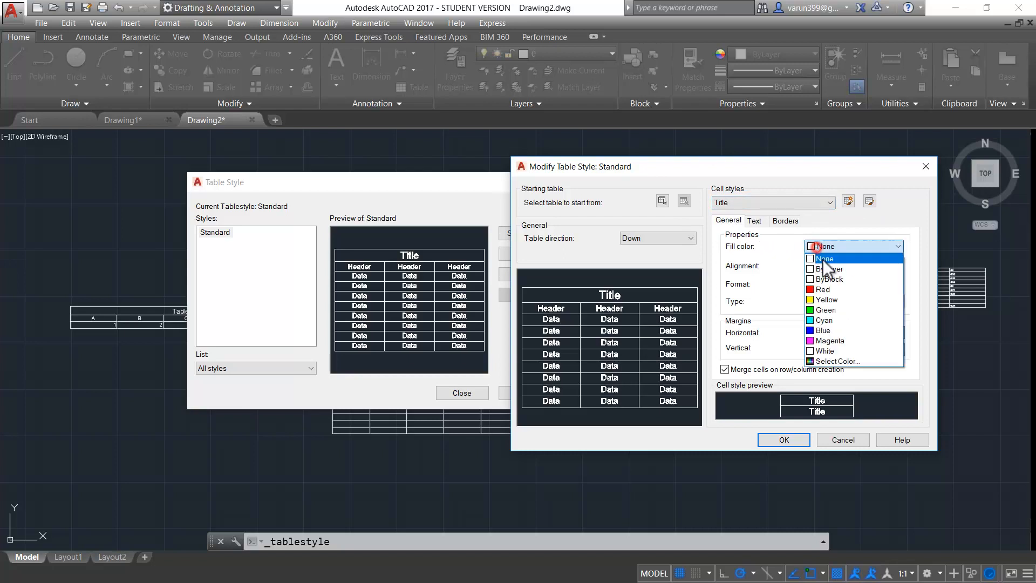
click(821, 310)
click(754, 221)
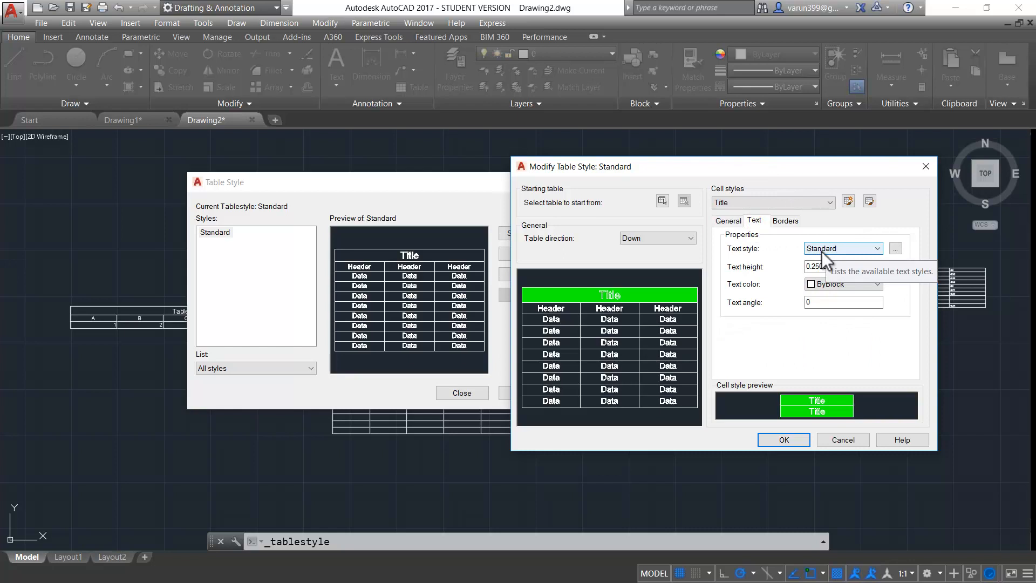
click(784, 219)
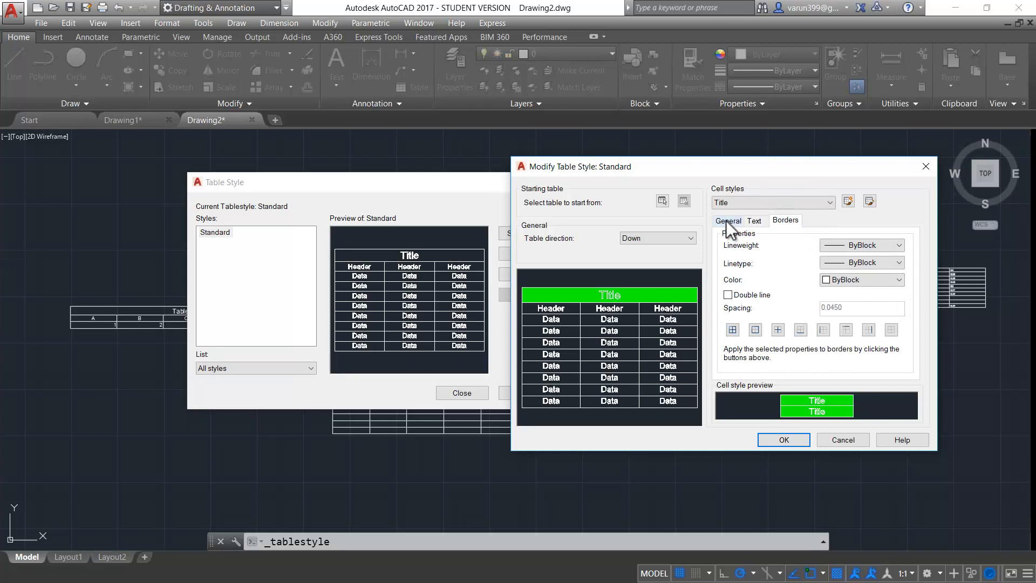
Give the Header cell style a magenta fill, accept it, and close the Table Style dialog
click(730, 201)
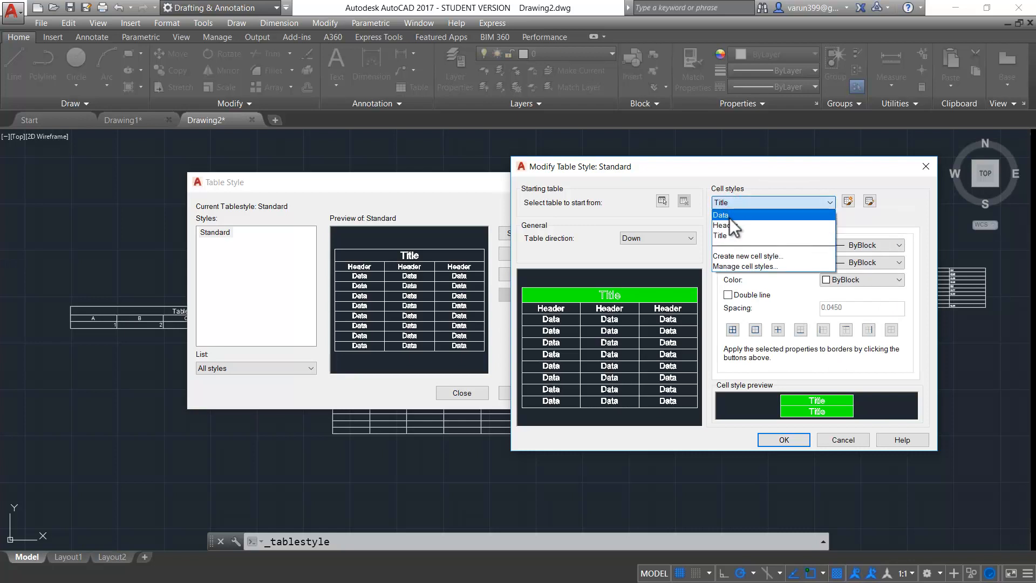
click(729, 225)
click(729, 221)
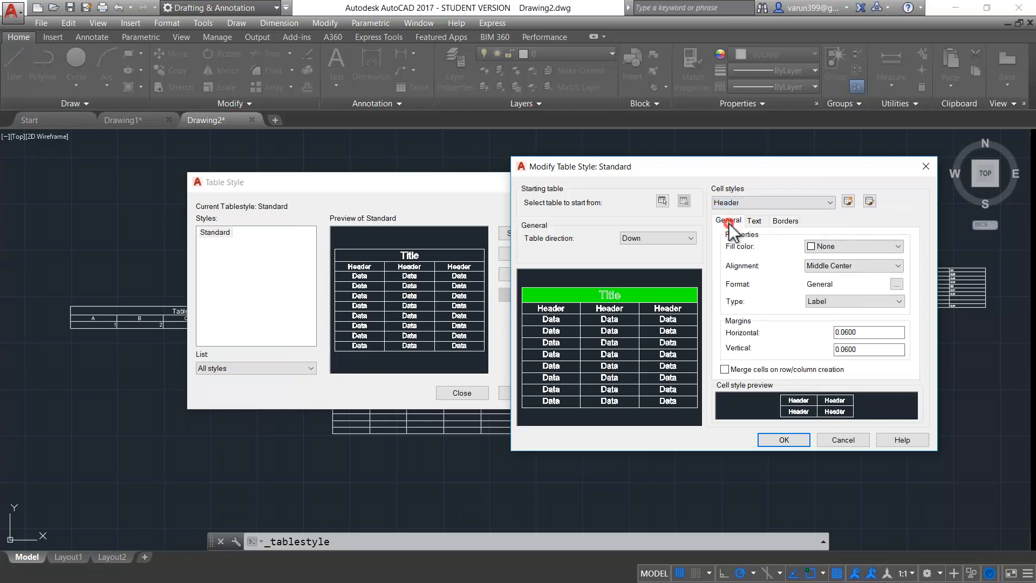
click(831, 249)
click(827, 343)
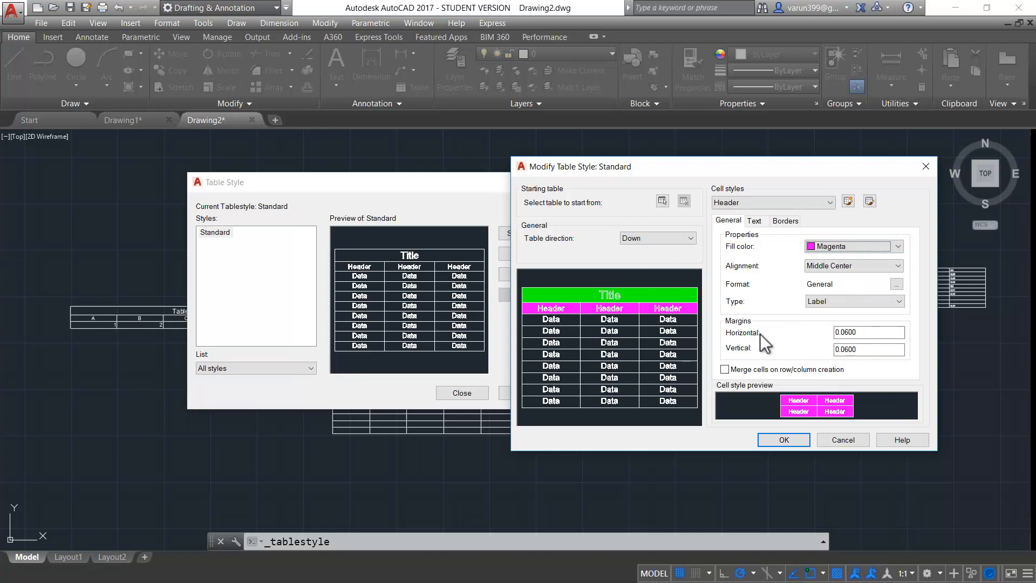
click(770, 440)
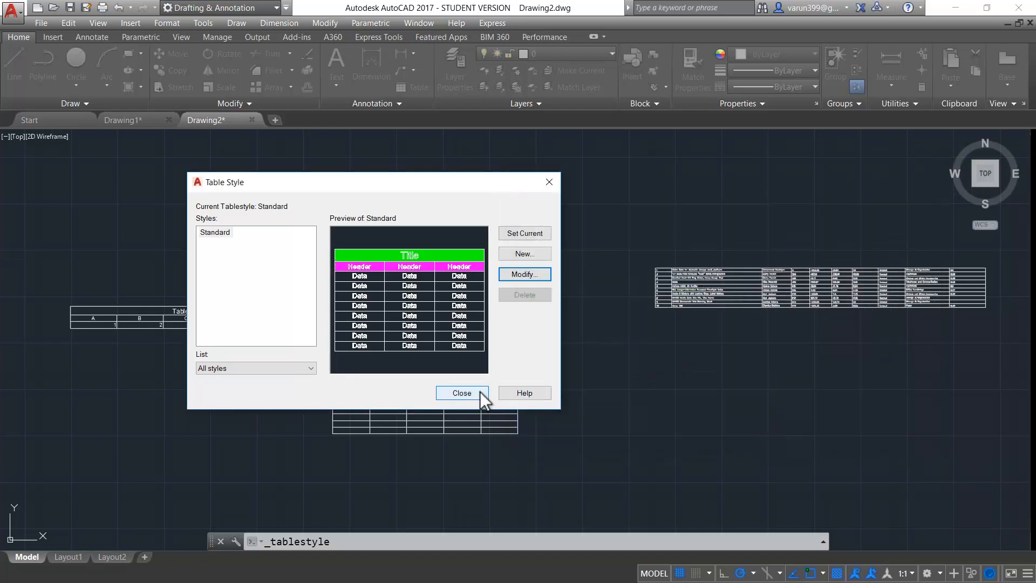
click(478, 392)
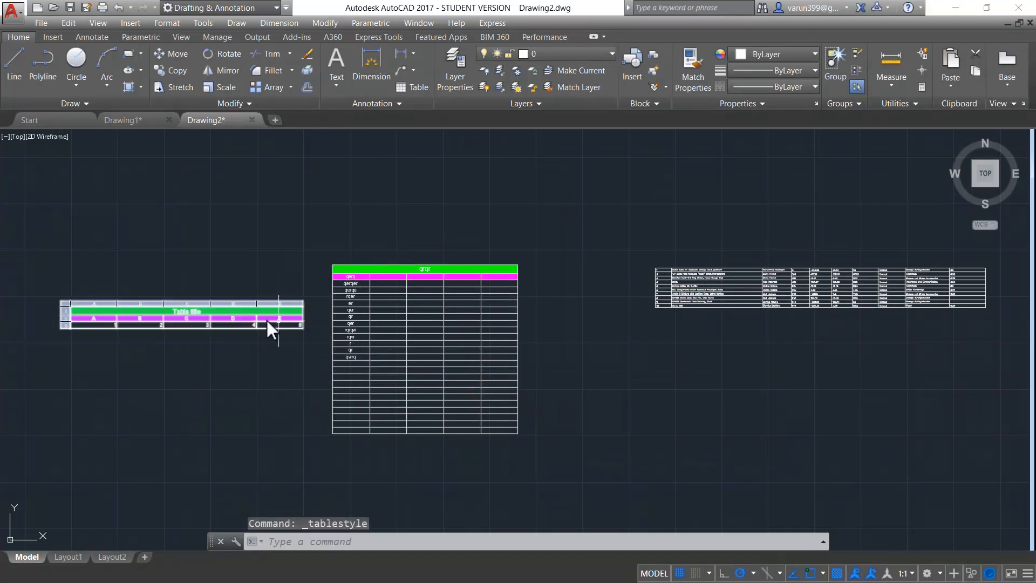
Pan and zoom across Drawing2 to inspect the qrqr, A–E and data-linked Sample tables
scroll(300, 387, up, 2)
middle_drag(300, 386, 580, 446)
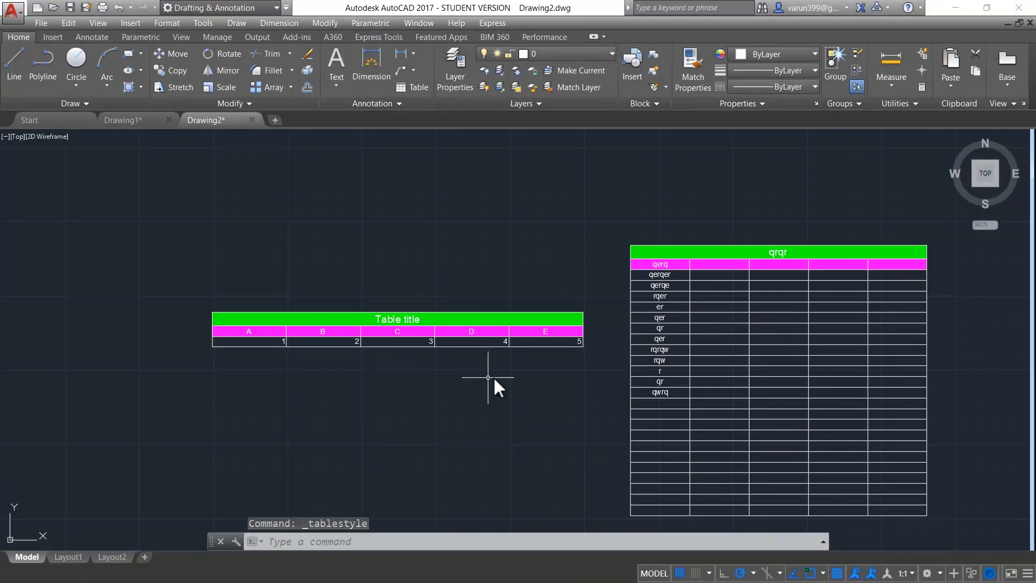
click(706, 419)
mouse_move(797, 365)
middle_down()
mouse_move(712, 403)
mouse_move(646, 368)
middle_up()
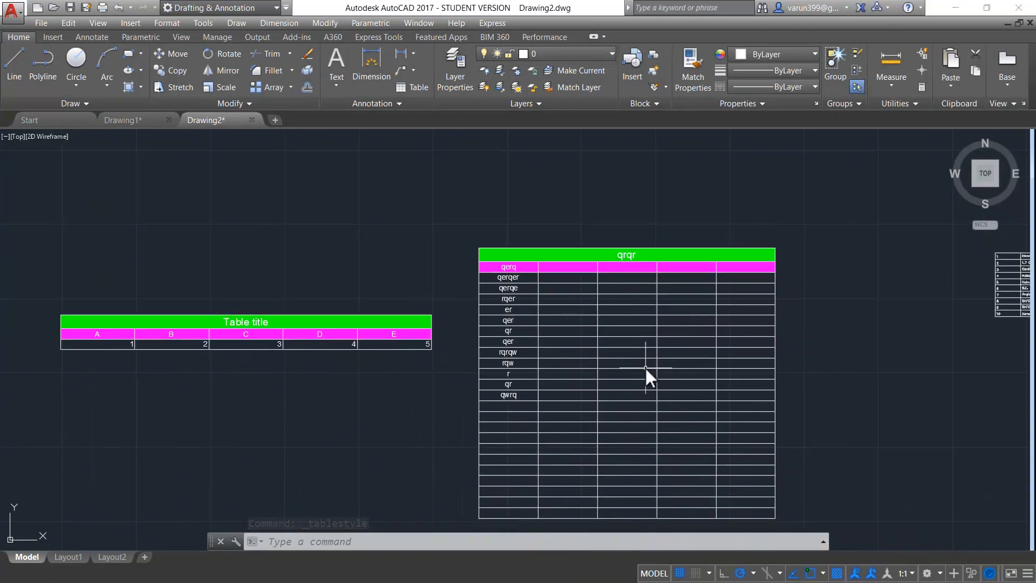
scroll(652, 367, down, 2)
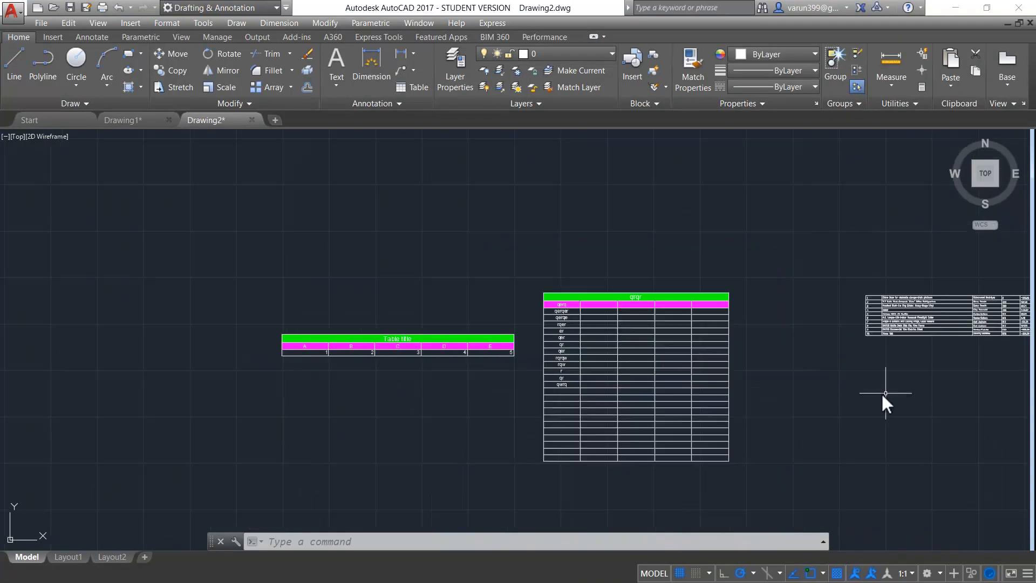
middle_drag(886, 398, 613, 394)
scroll(654, 338, up, 2)
middle_drag(655, 338, 502, 370)
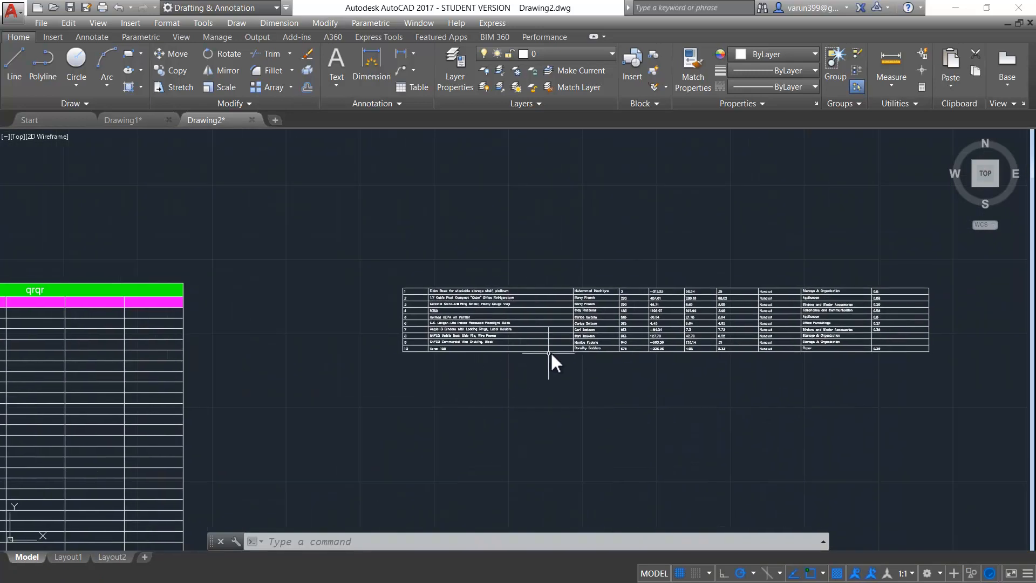
scroll(584, 316, up, 2)
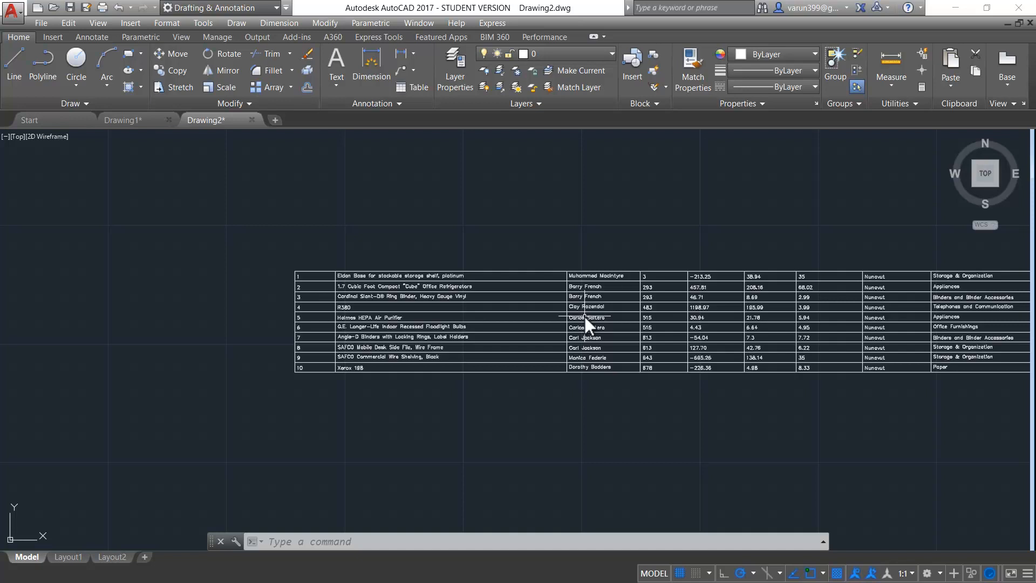
scroll(584, 316, down, 2)
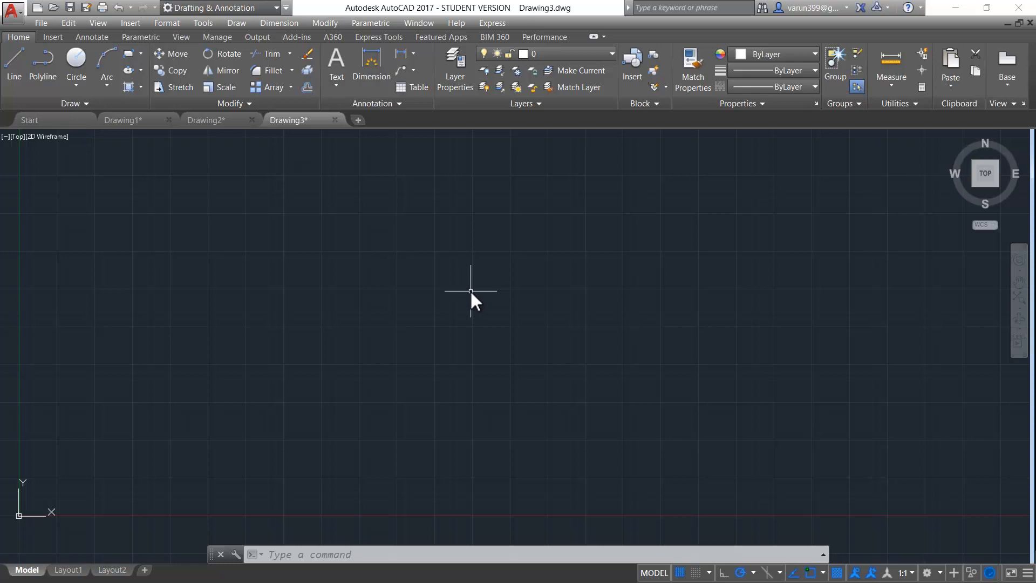
Run IMAGEATTACH and choose the Drawing image file to attach
text(IMAGEatta)
key(Return)
click(424, 283)
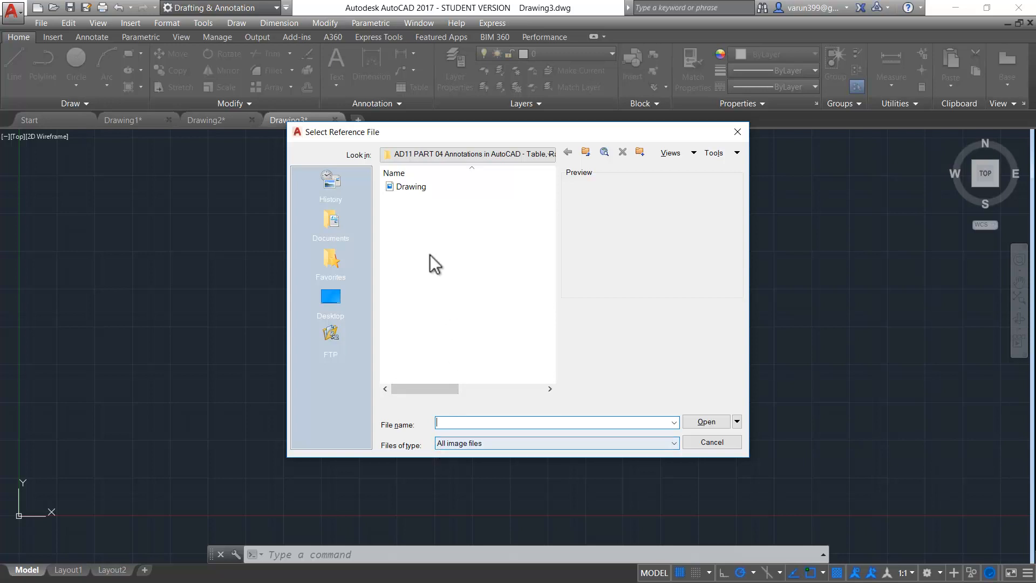
click(412, 189)
click(413, 189)
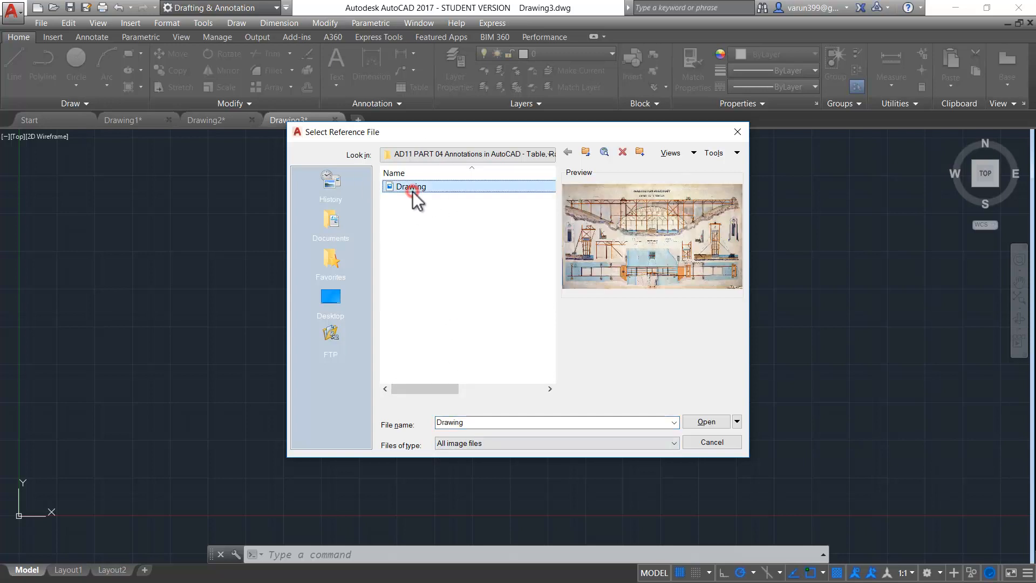
click(709, 423)
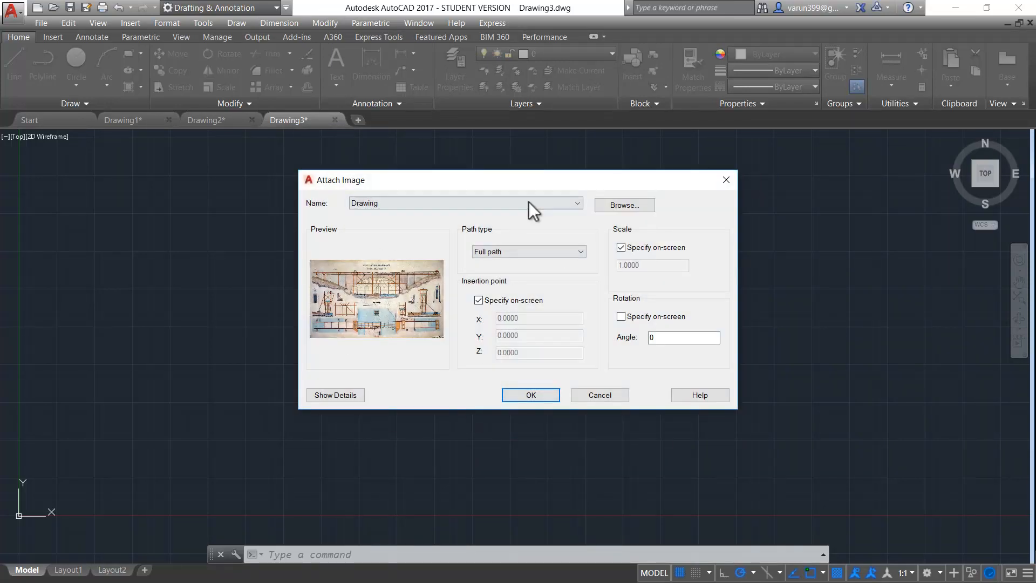
Attach the image at a fixed scale of 1.0000 rather than specifying scale on-screen
click(519, 299)
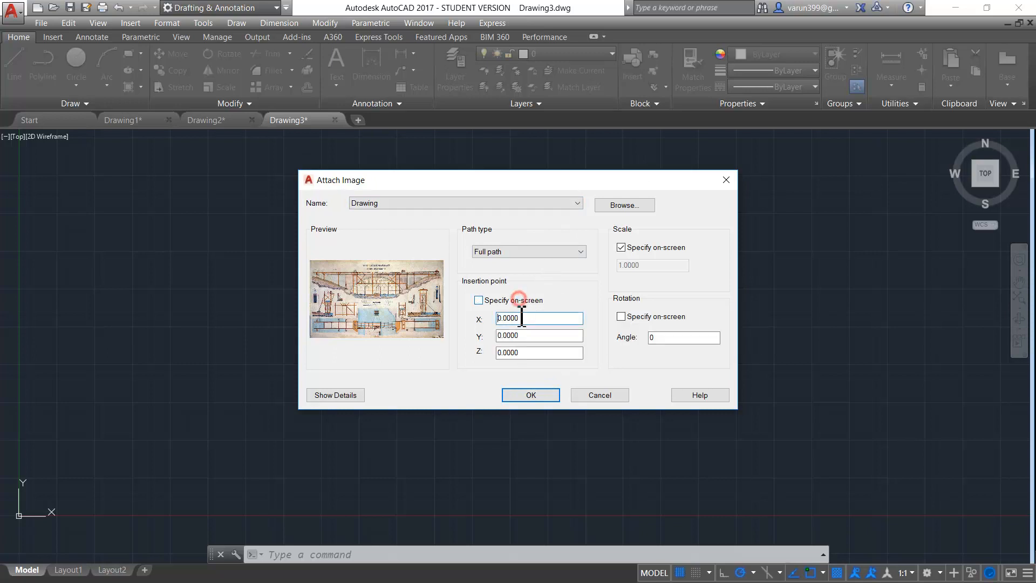
click(484, 301)
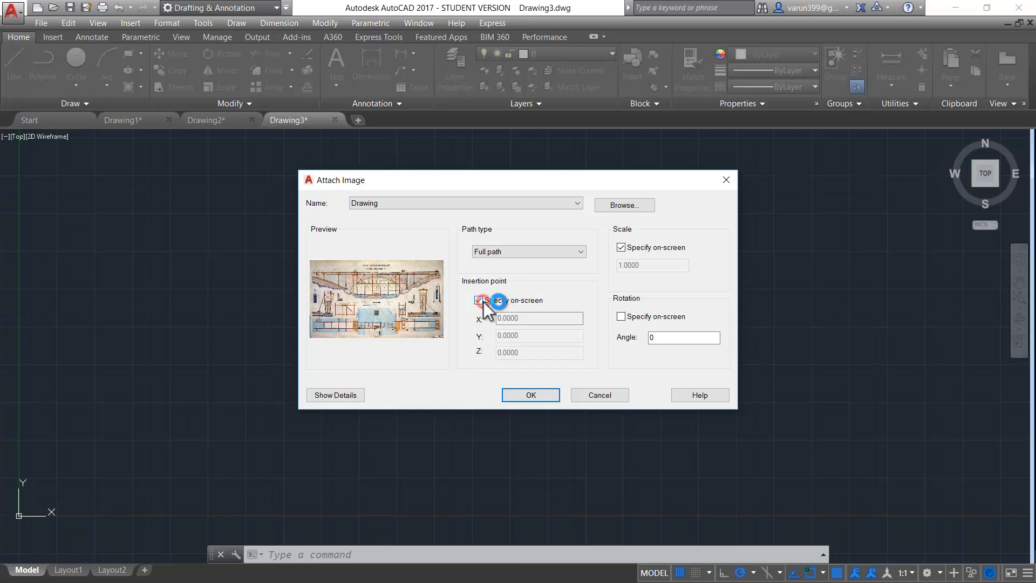
click(645, 248)
click(621, 248)
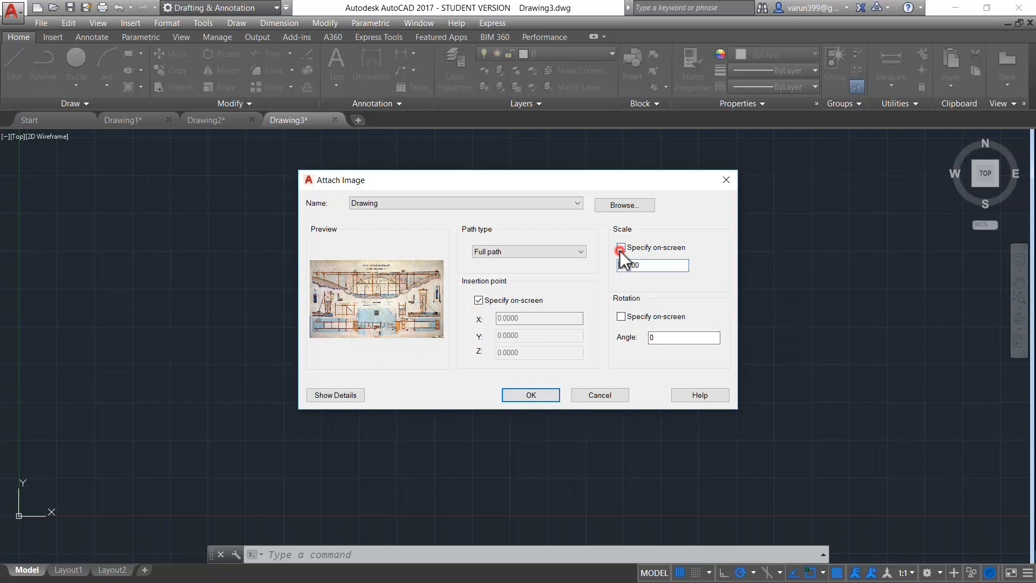
double_click(671, 263)
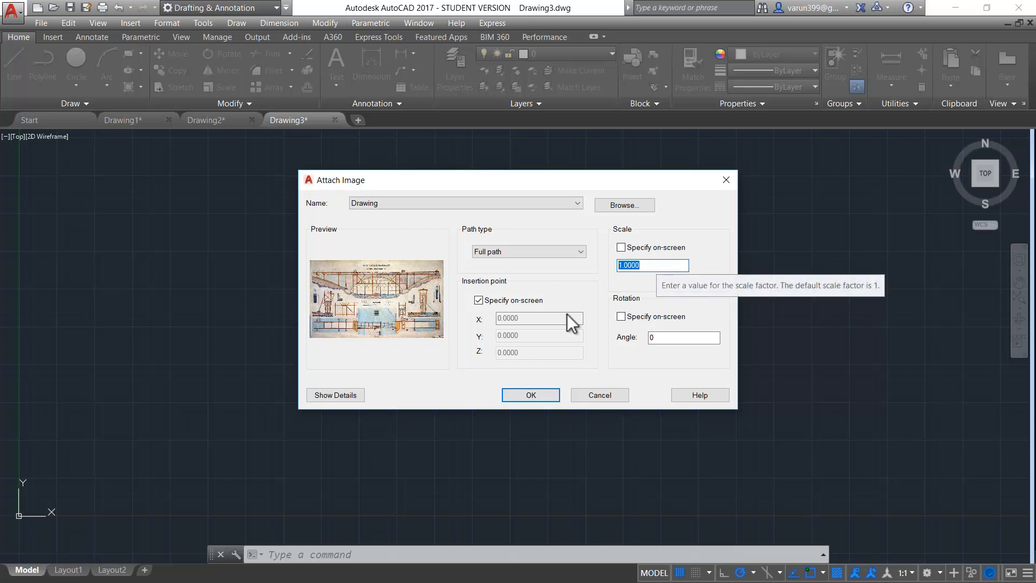
click(522, 396)
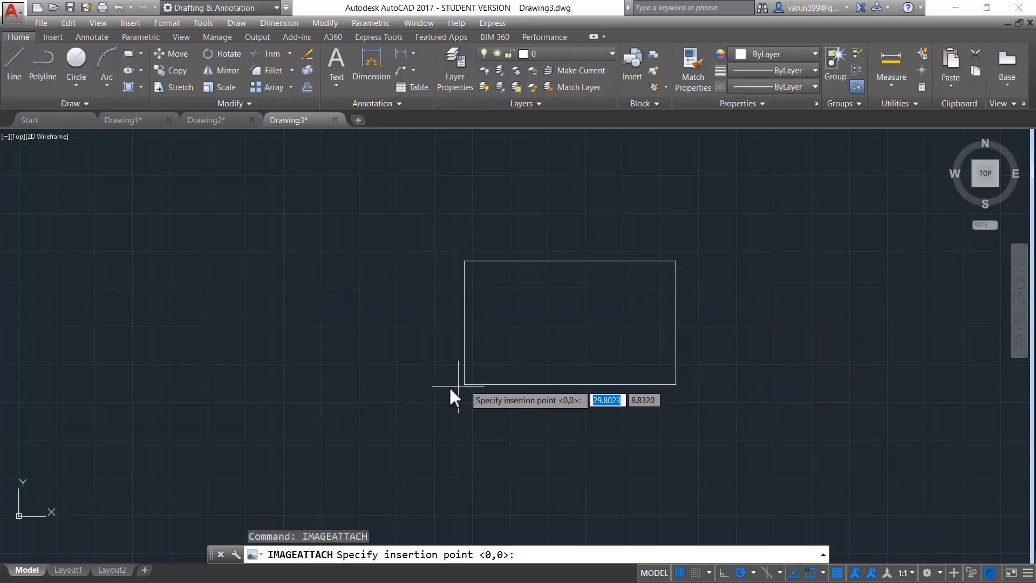
Place the Washington Aqueduct bridge image in Drawing3 and center it in view
click(409, 396)
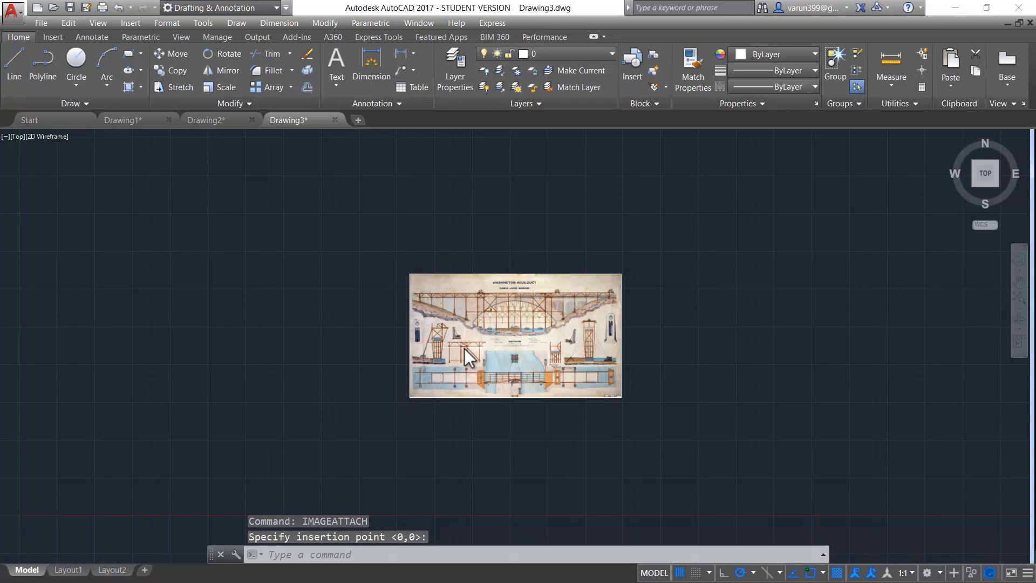
scroll(464, 348, up, 4)
scroll(545, 313, up, 2)
scroll(462, 397, down, 3)
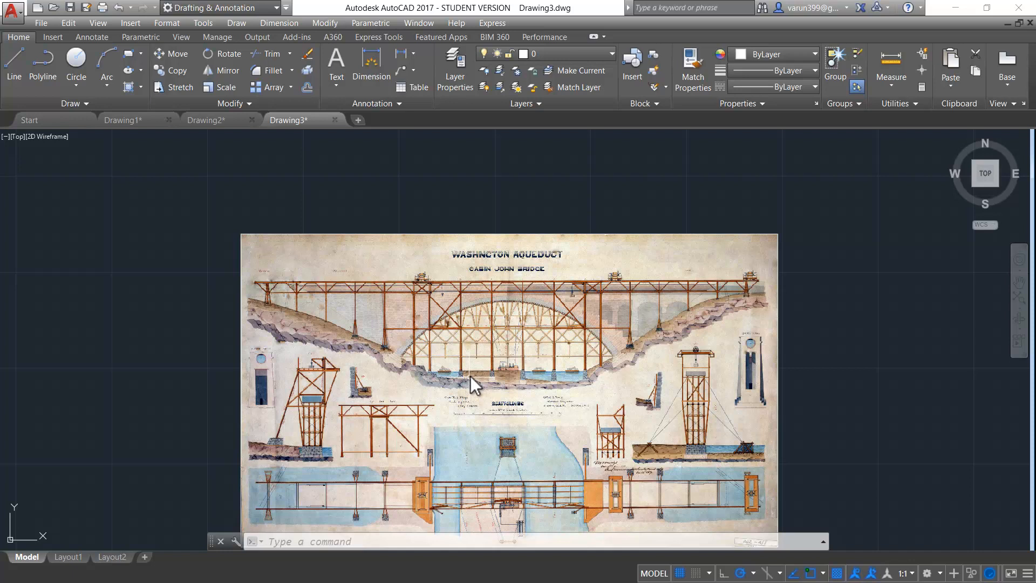
middle_drag(497, 352, 492, 321)
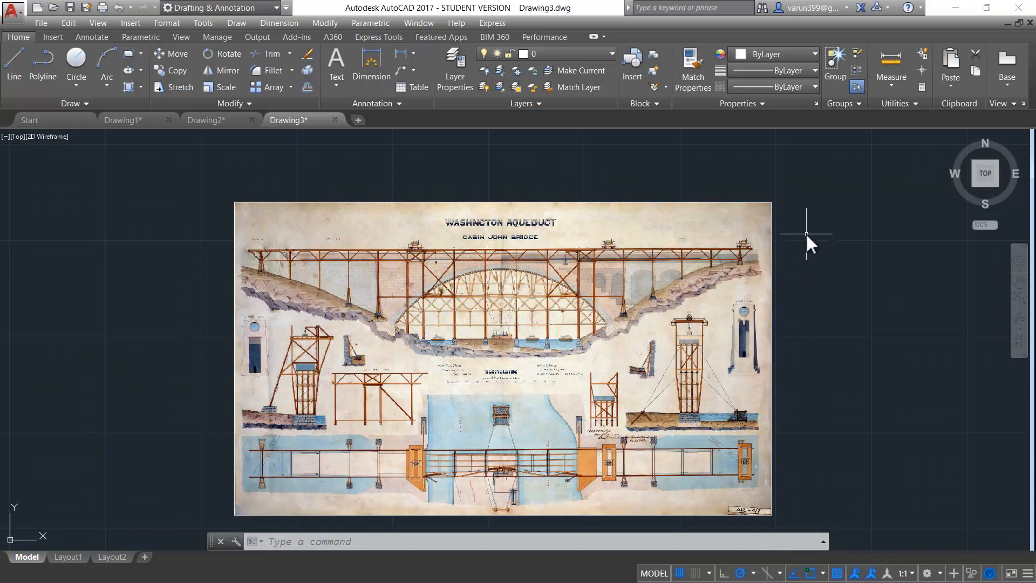
Select the bridge image and fade it with the Image tab's Fade slider
click(841, 167)
click(715, 287)
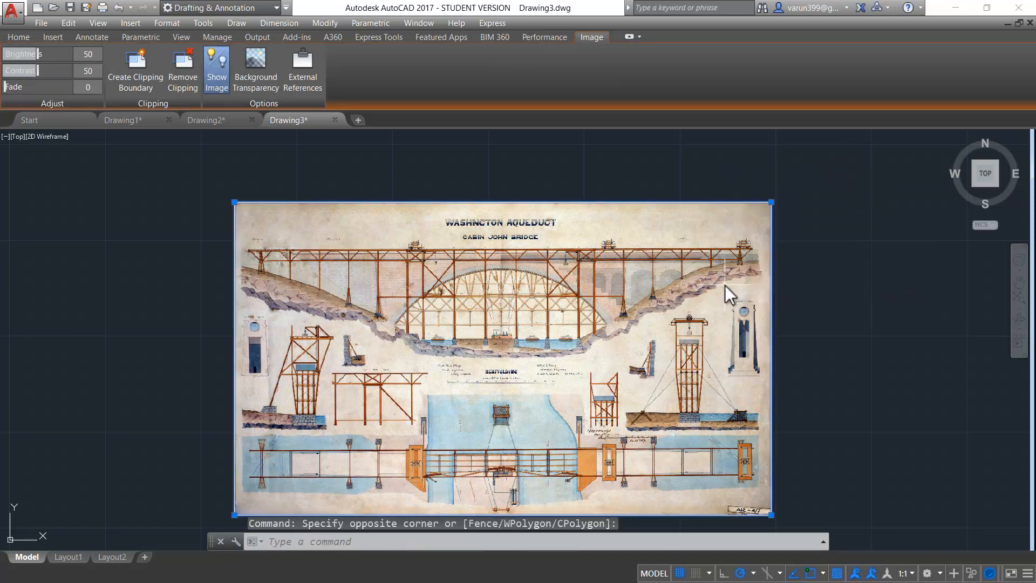
click(588, 59)
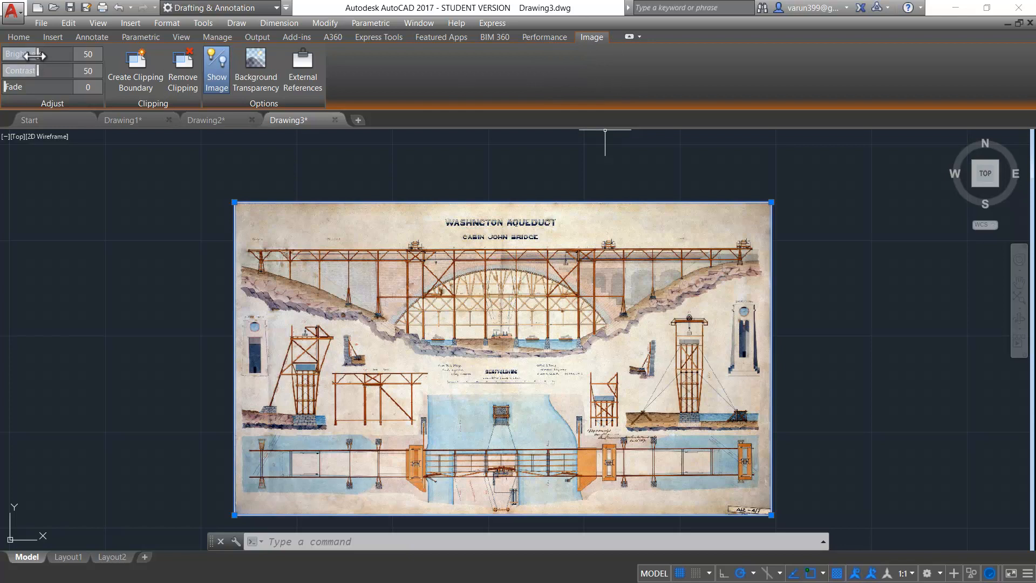
key(ctrl)
key(ctrl)
key(ctrl)
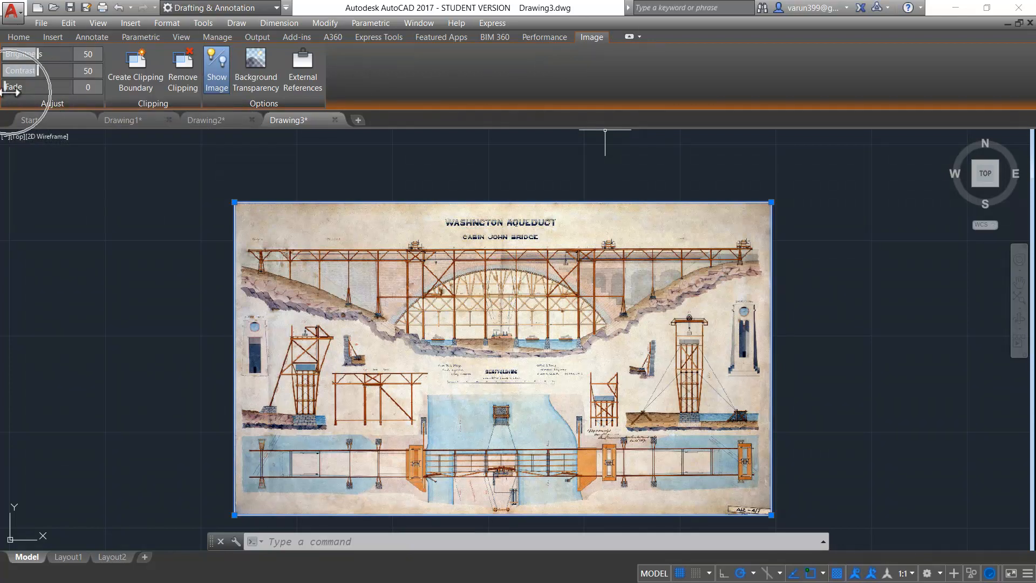
drag(11, 87, 75, 94)
Draw a horizontal ortho line across the top of the bridge image
text(l)
key(Return)
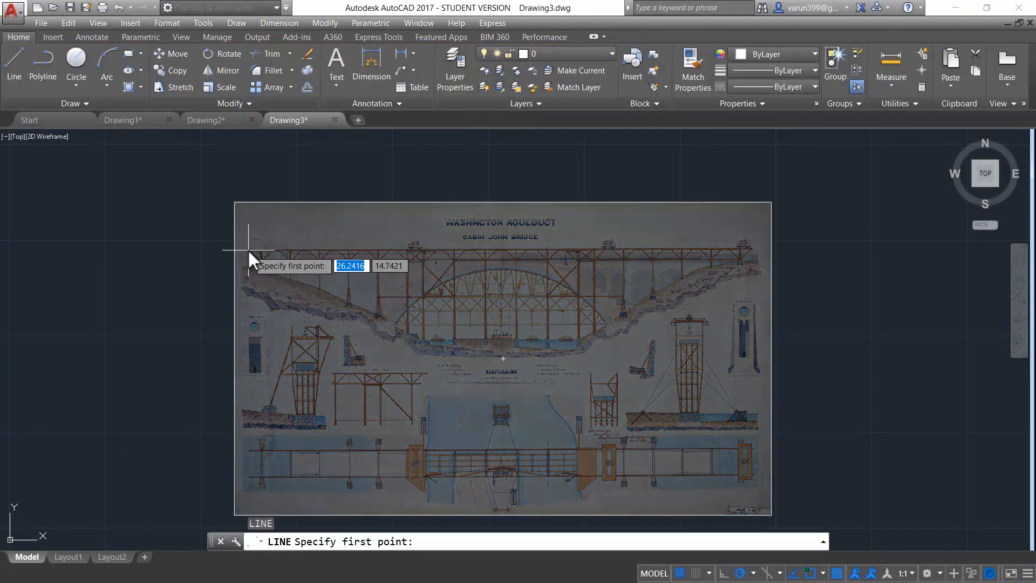
click(247, 249)
key(F8)
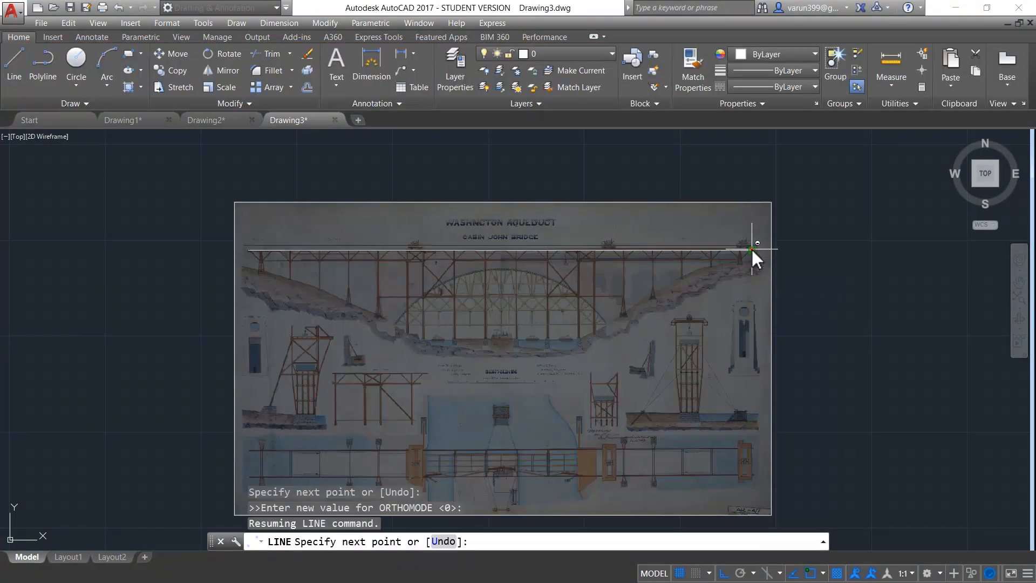
click(752, 249)
key(Escape)
Clip the image to a rectangle, enlarge the clipped area, then remove the clipping
click(828, 179)
click(756, 221)
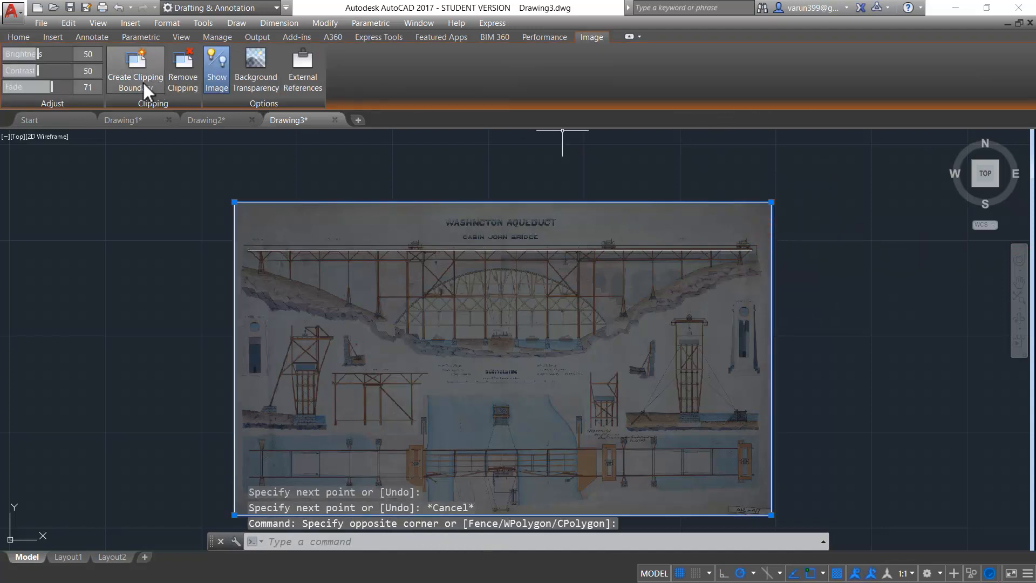
click(151, 89)
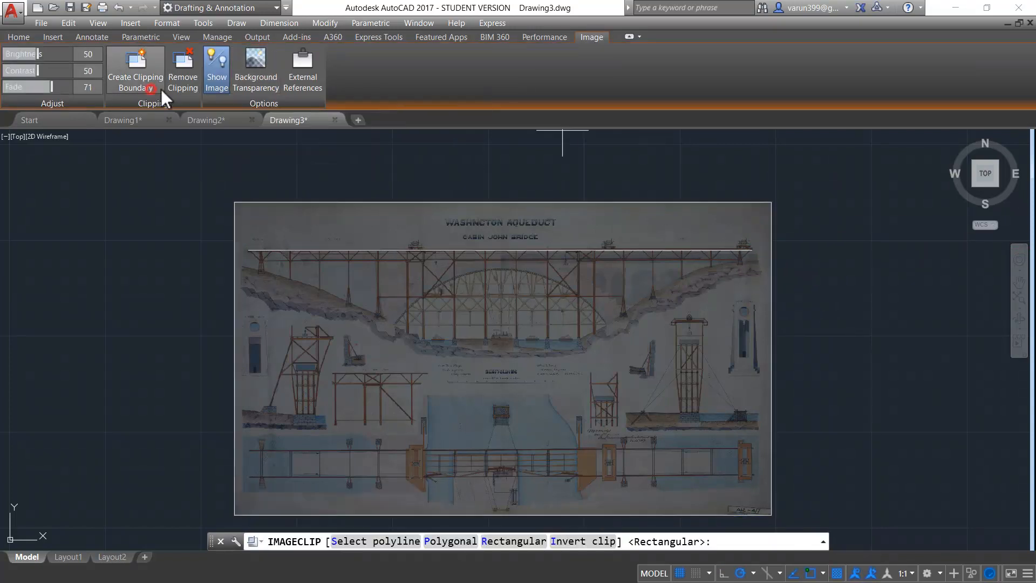
click(298, 185)
click(380, 238)
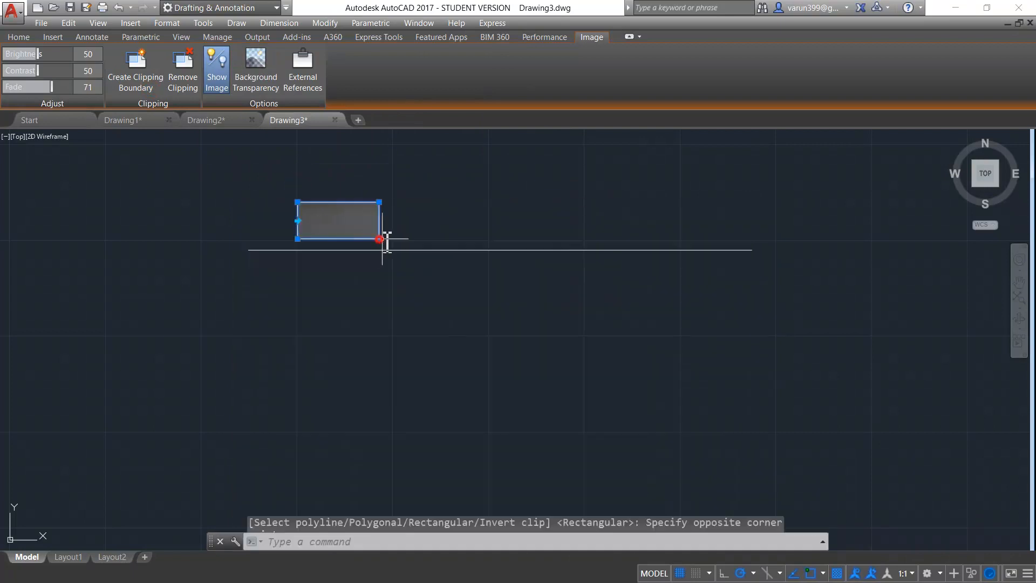
click(380, 238)
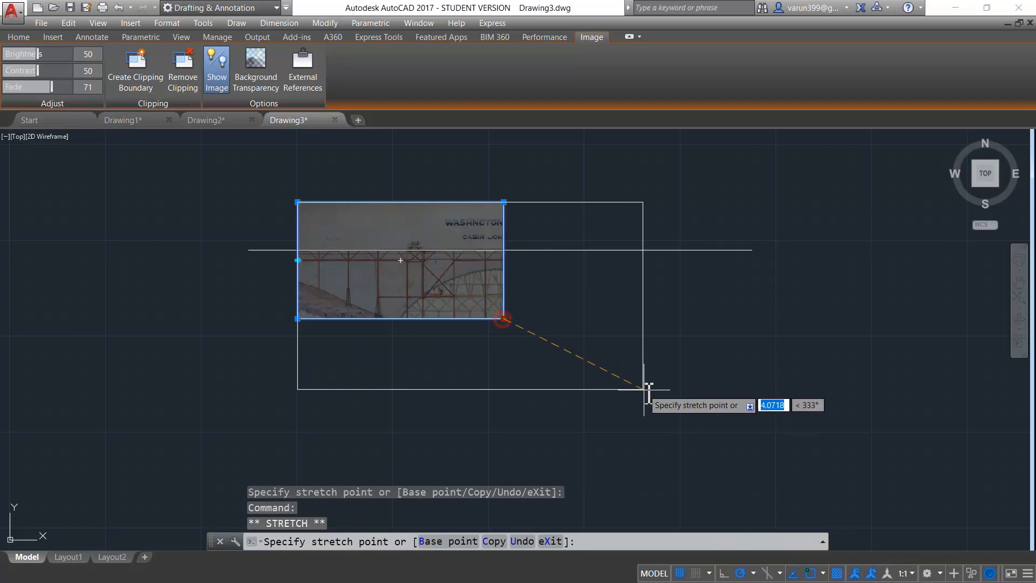
click(643, 389)
click(182, 72)
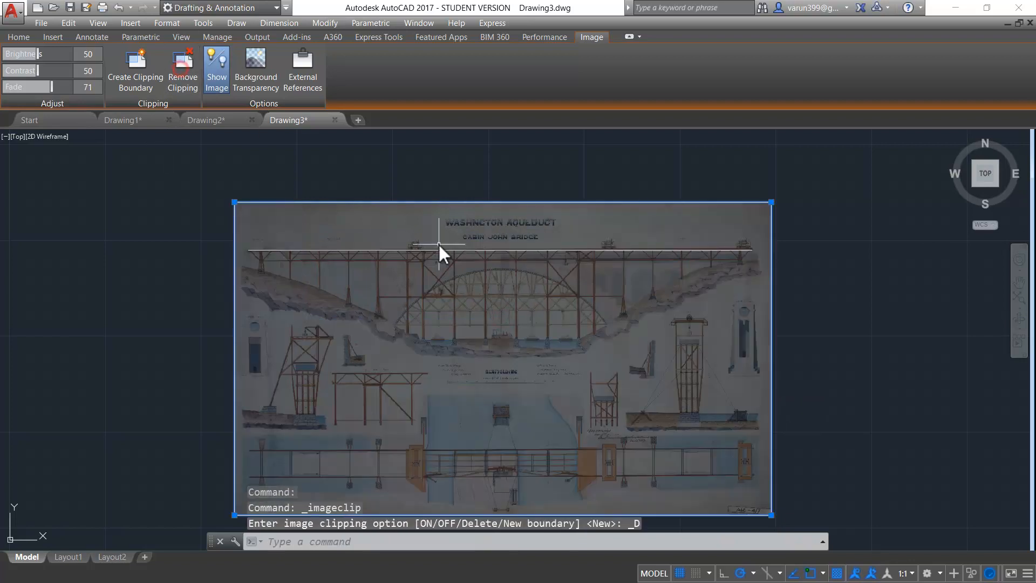